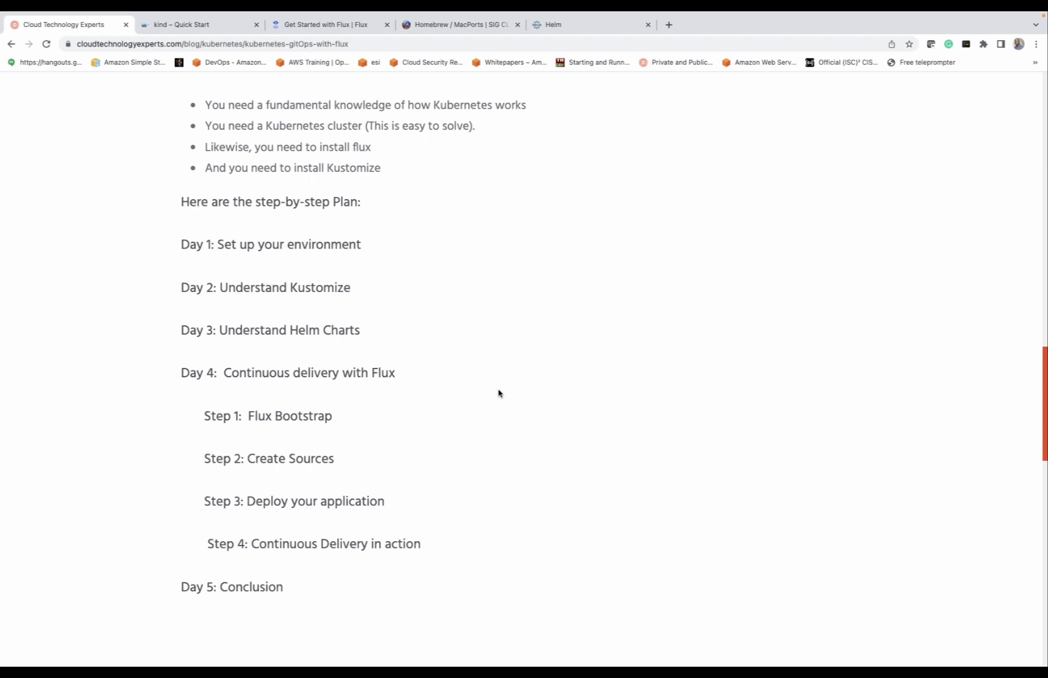
- Scroll the Cloud Technology Experts blog down to the Day 1 'Getting started' section
scroll(499, 393, "down", 2)
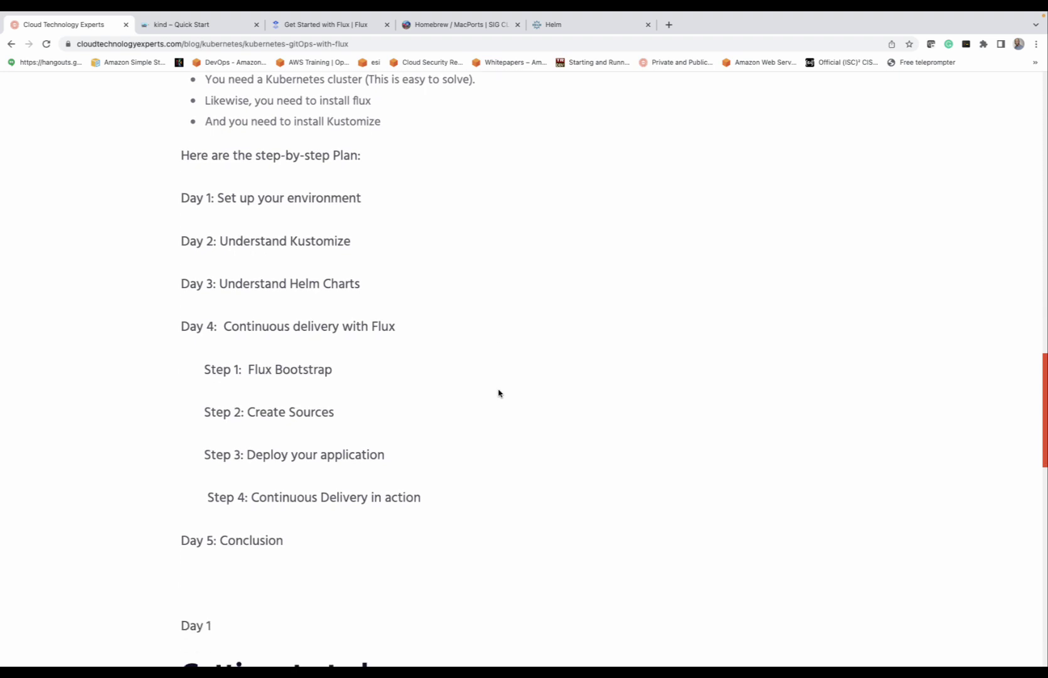
scroll(499, 393, "down", 1)
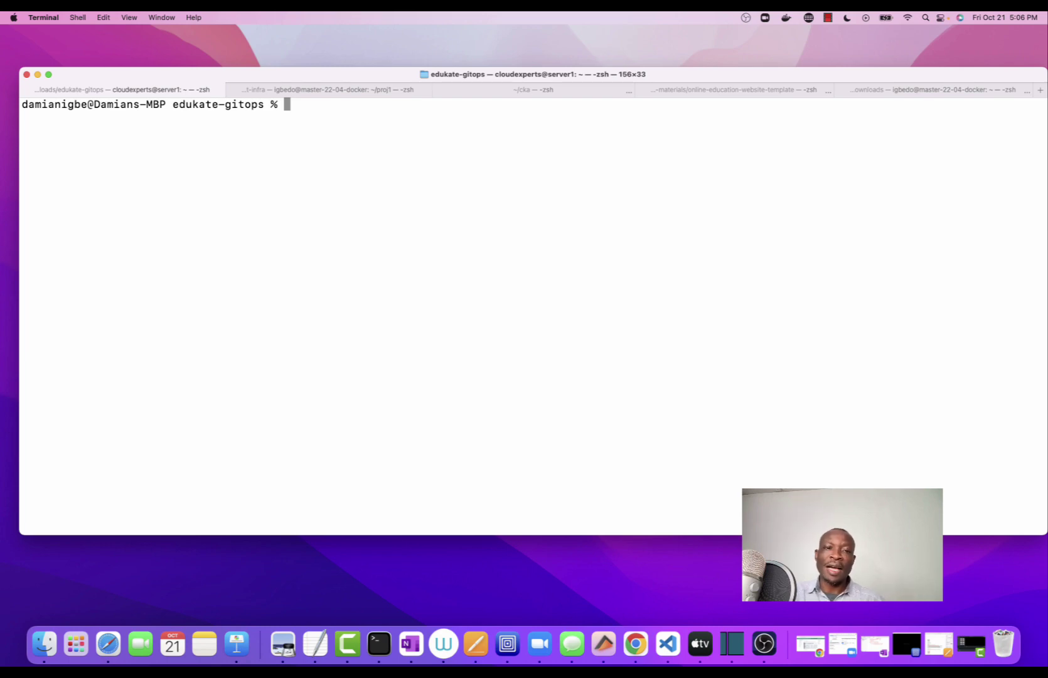
- Show the kind Quick Start's package-manager install commands, including Homebrew's brew install kind
left_click(635, 645)
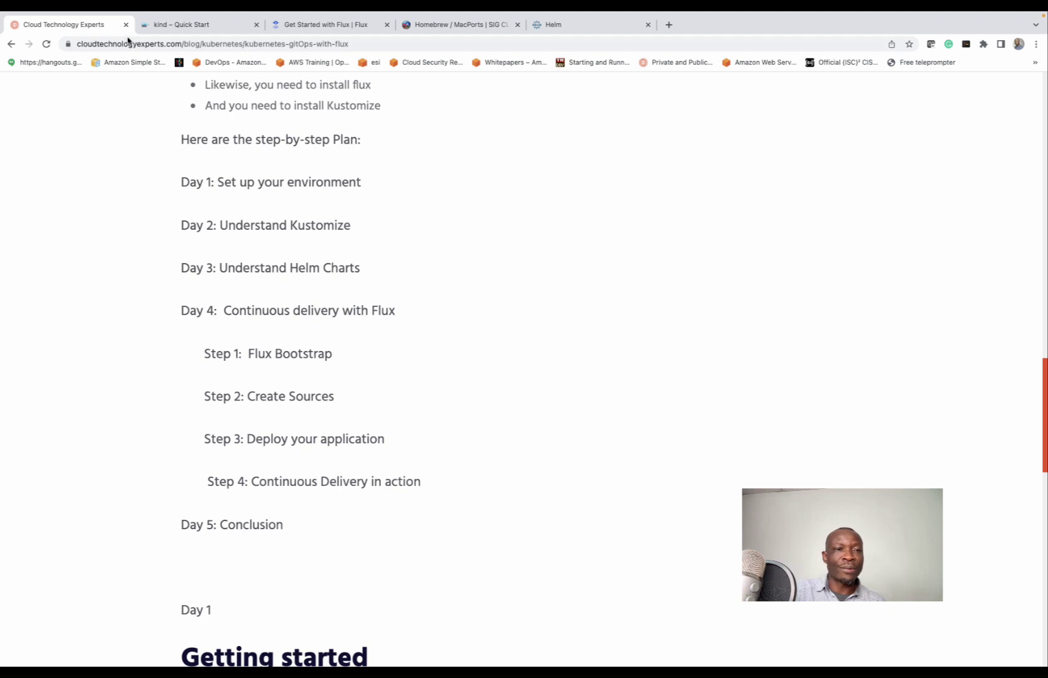
key("ctrl+Tab")
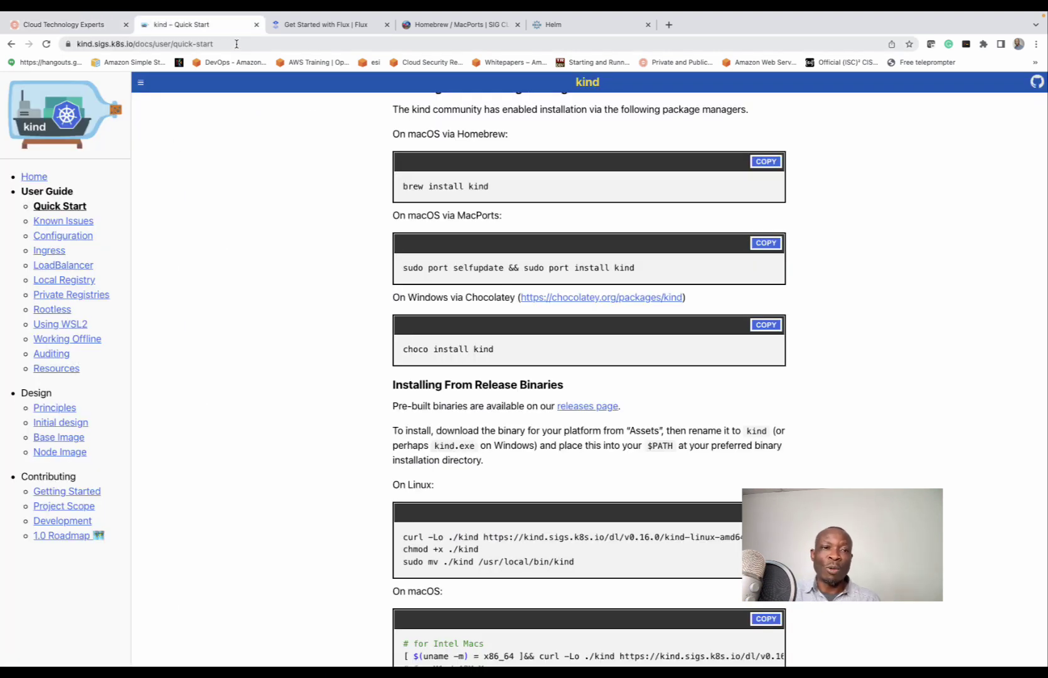
scroll(597, 200, "up", 2)
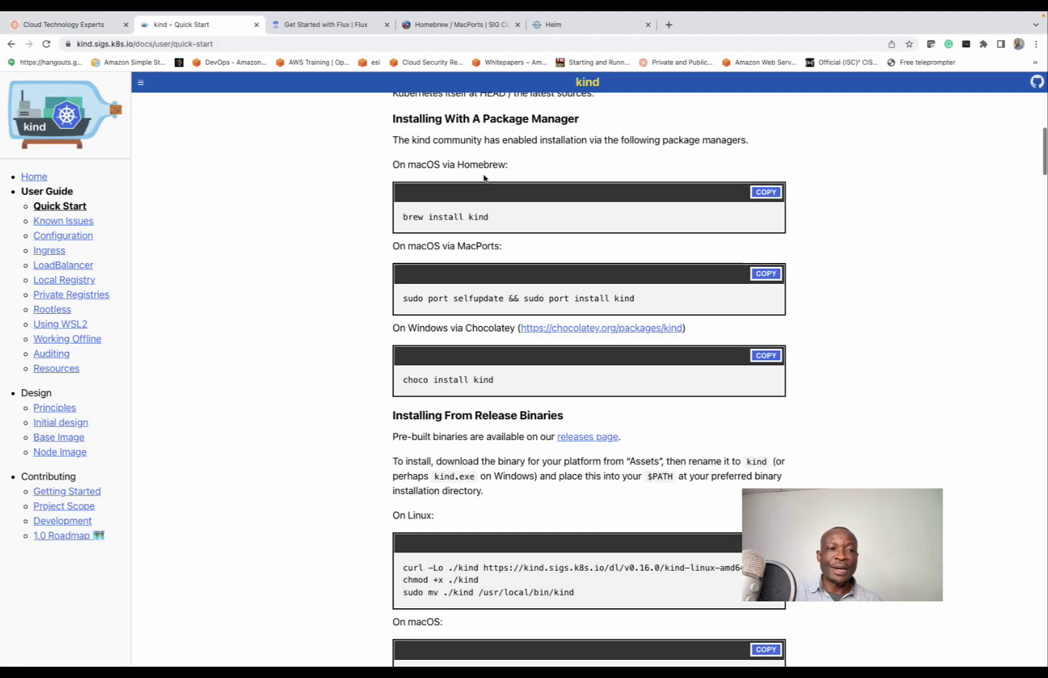
scroll(597, 199, "up", 10)
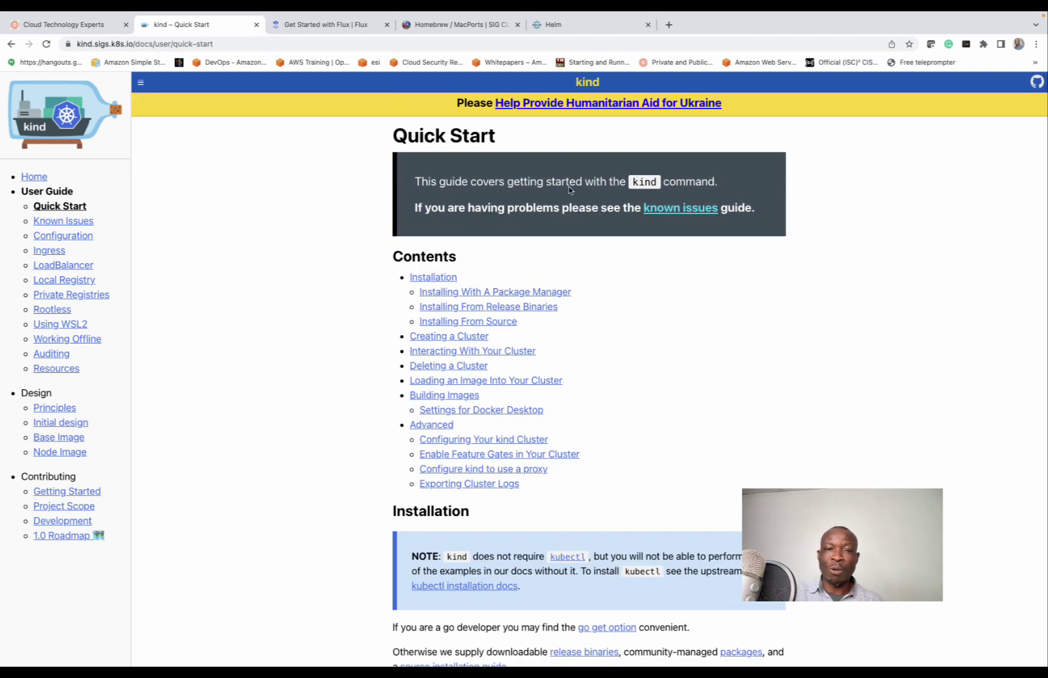
scroll(625, 279, "down", 10)
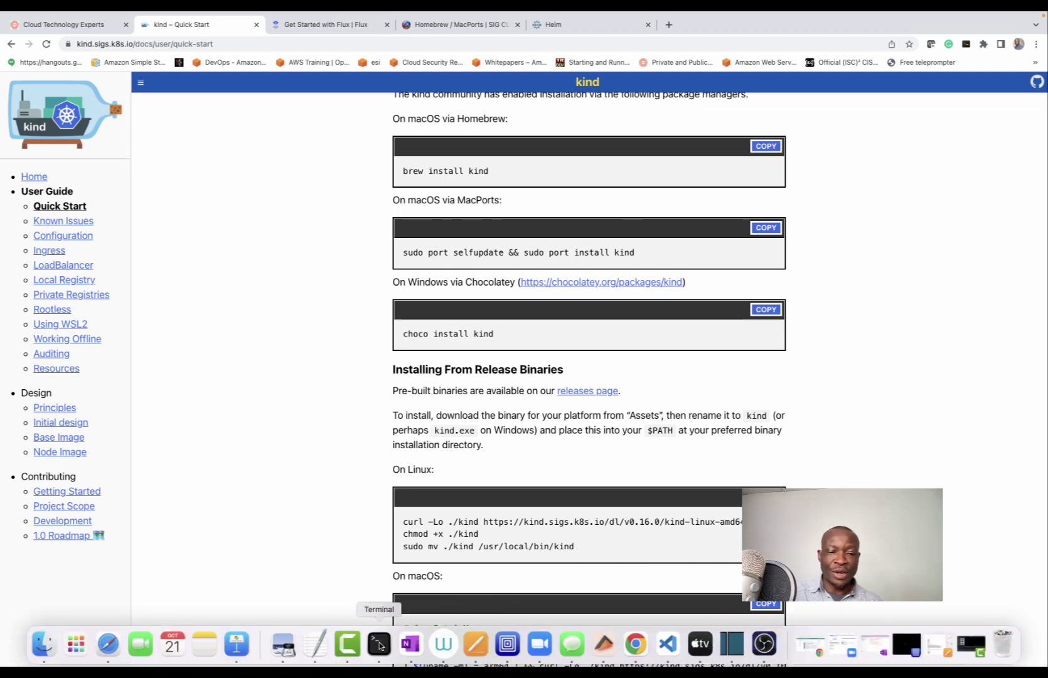
left_click(381, 644)
- Run brew install kind, confirming kind 0.16.0 is already installed
type("brew install kind")
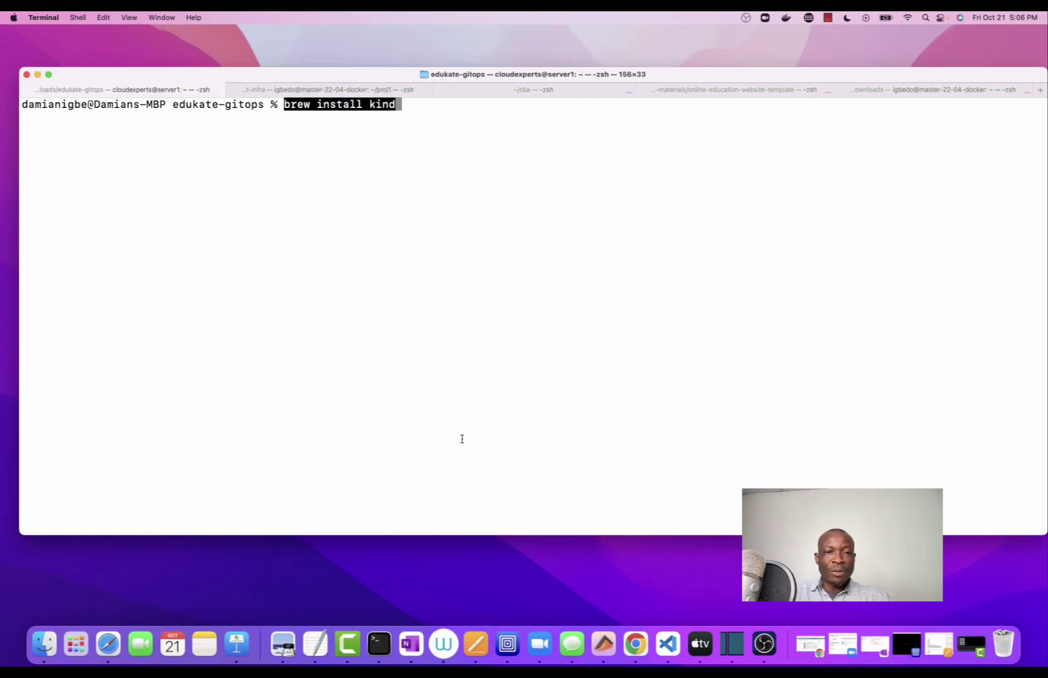
key("Return")
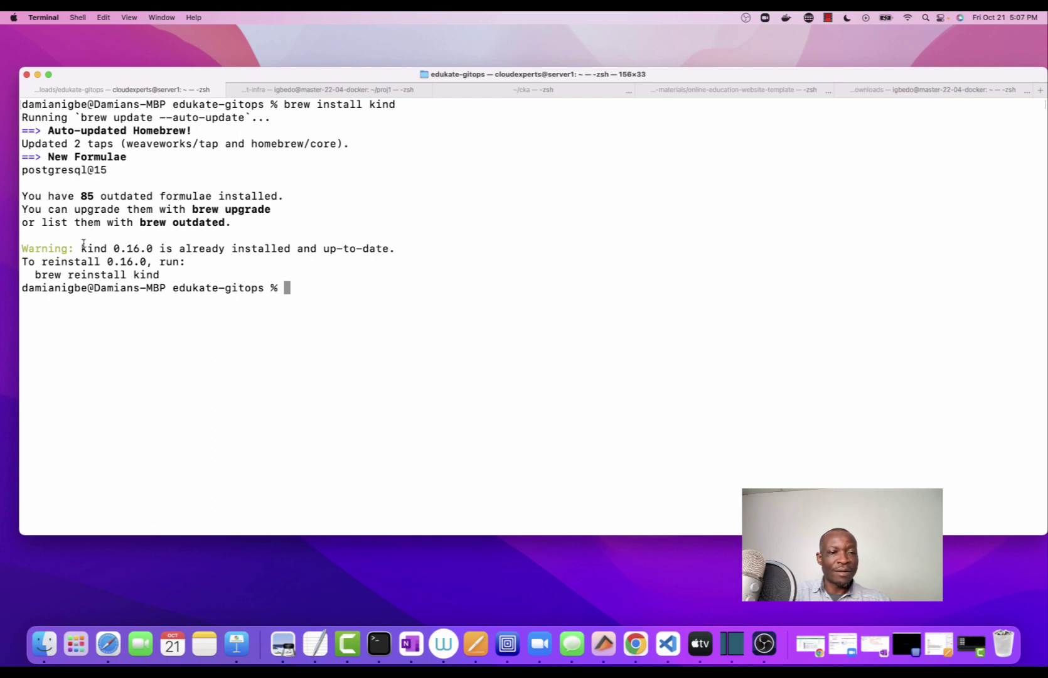
left_click_drag(81, 248, 22, 249)
- Run kubectl get nodes, confirming three kind nodes are Ready on v1.25.0
type("ku")
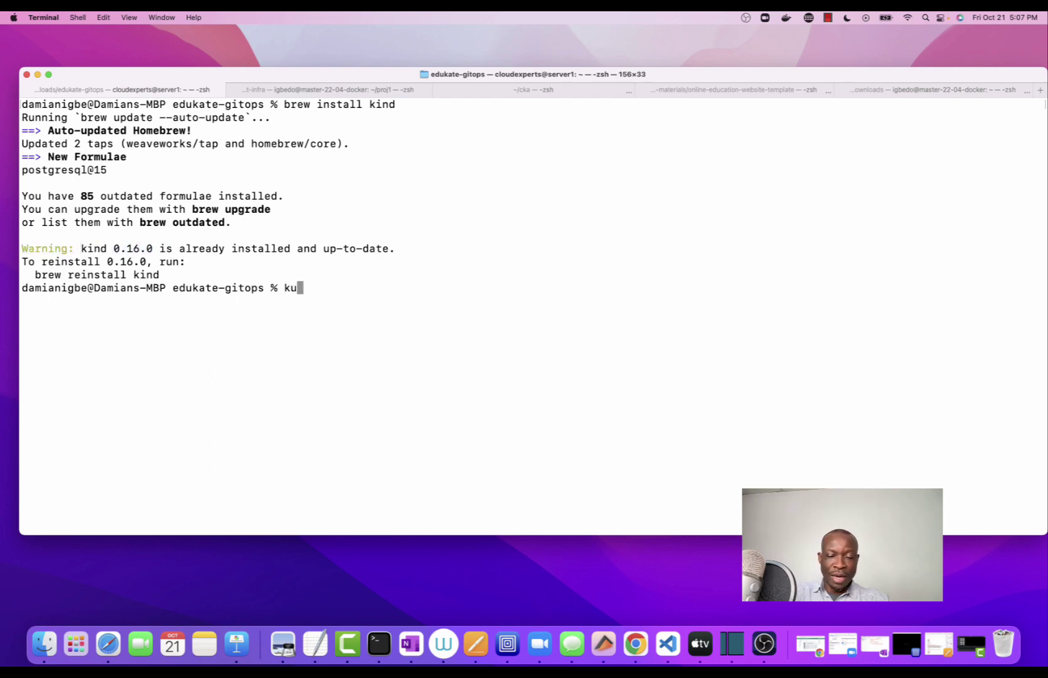
type("bectl get nodes")
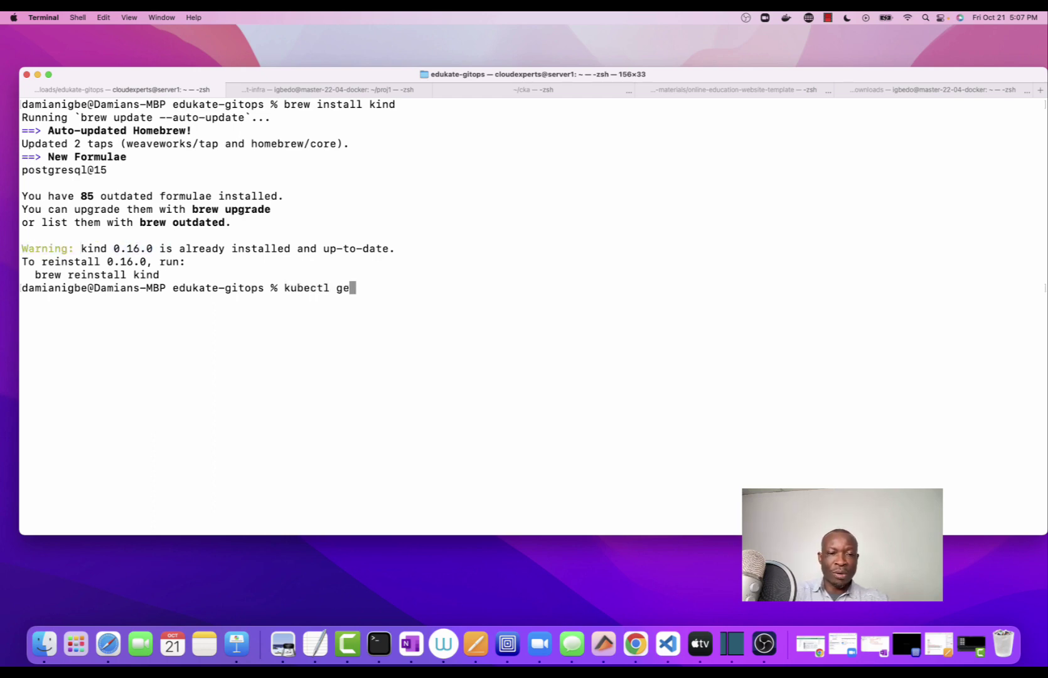
key("Return")
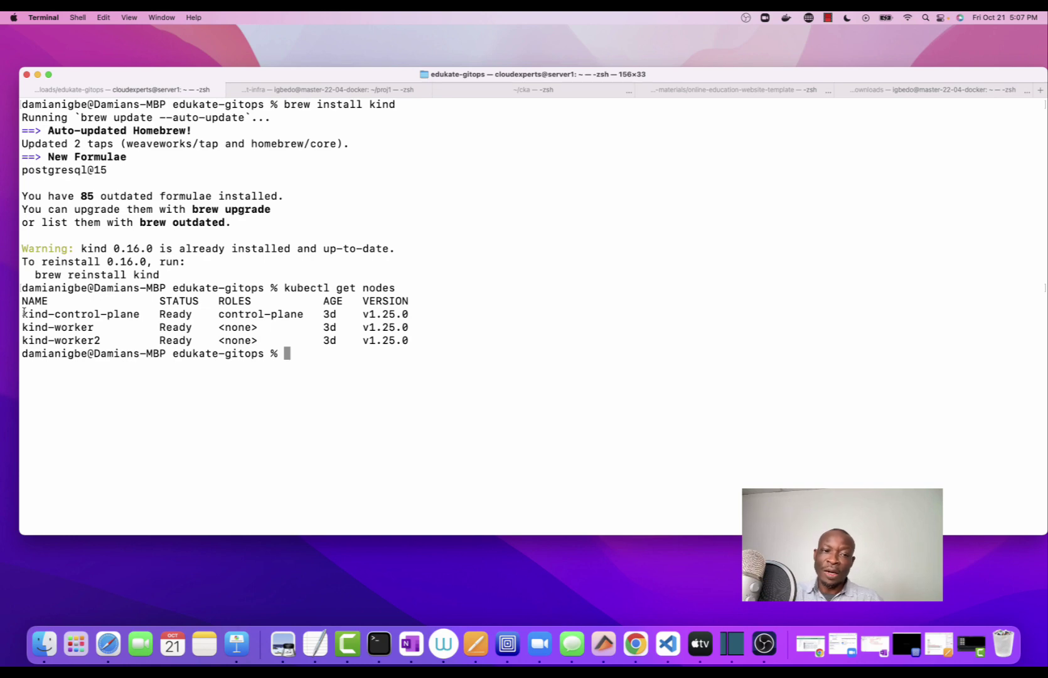
mouse_move(23, 312)
left_mouse_down()
mouse_move(94, 303)
mouse_move(133, 313)
mouse_move(22, 340)
mouse_move(17, 327)
left_mouse_up()
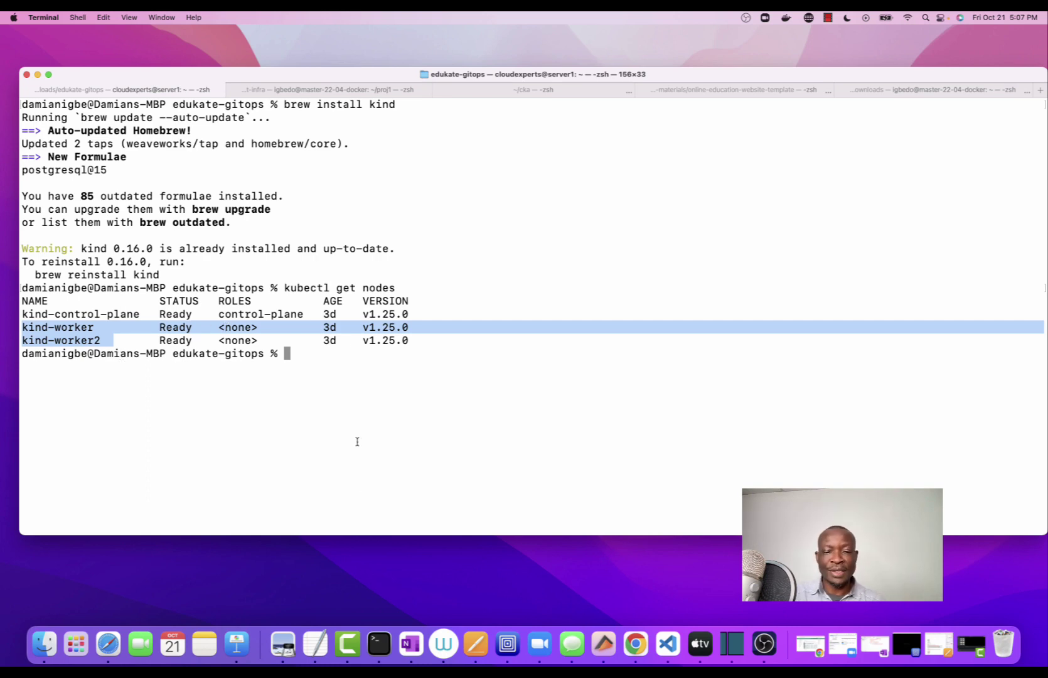
left_click(638, 649)
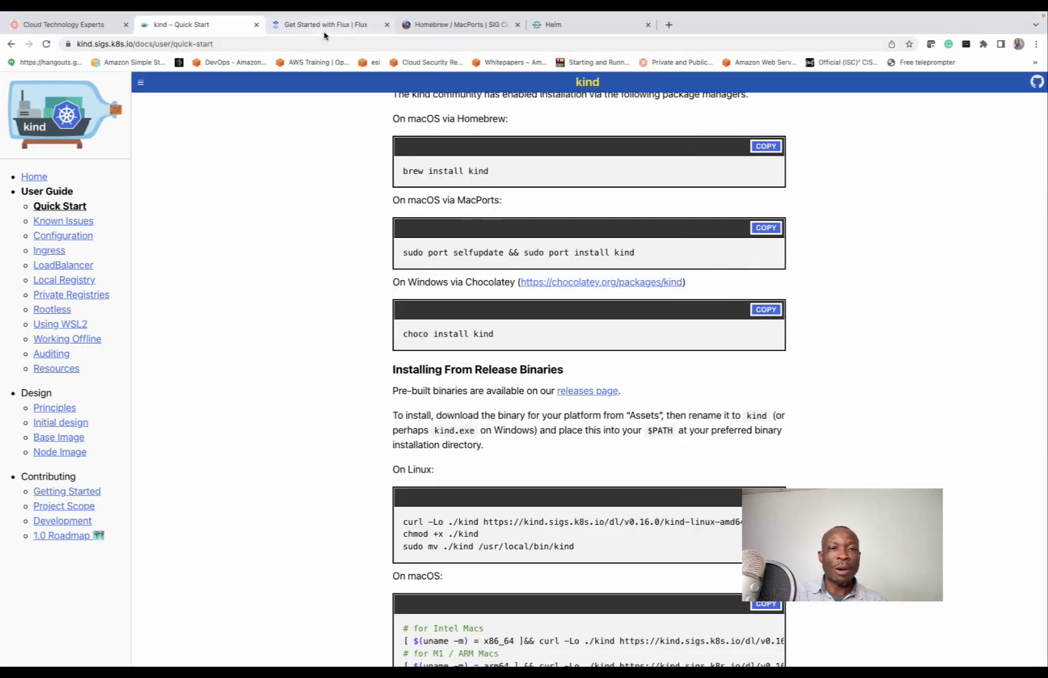
- Copy 'brew install fluxcd/tap/flux' from the Get Started with Flux guide
left_click(325, 28)
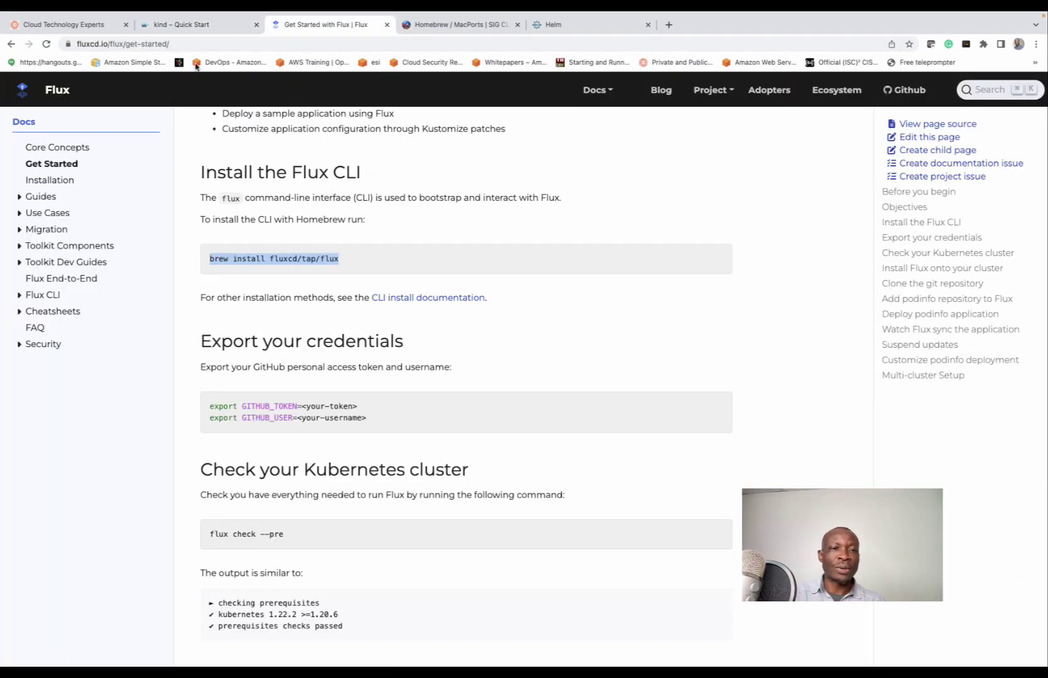
left_click(210, 44)
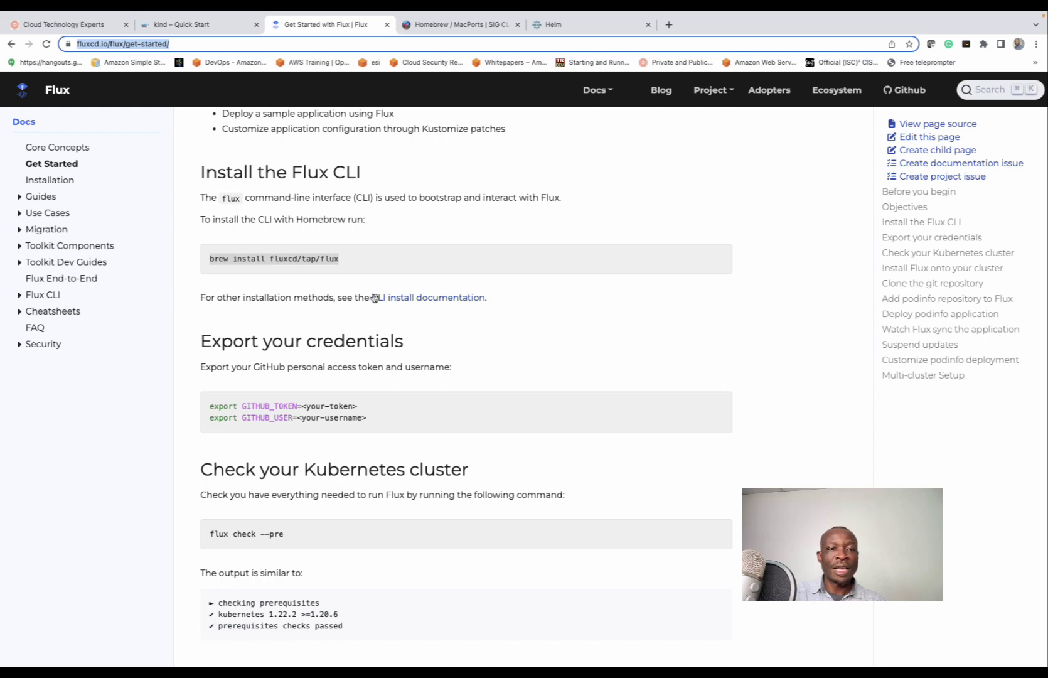
scroll(380, 218, "up", 3)
scroll(380, 218, "up", 2)
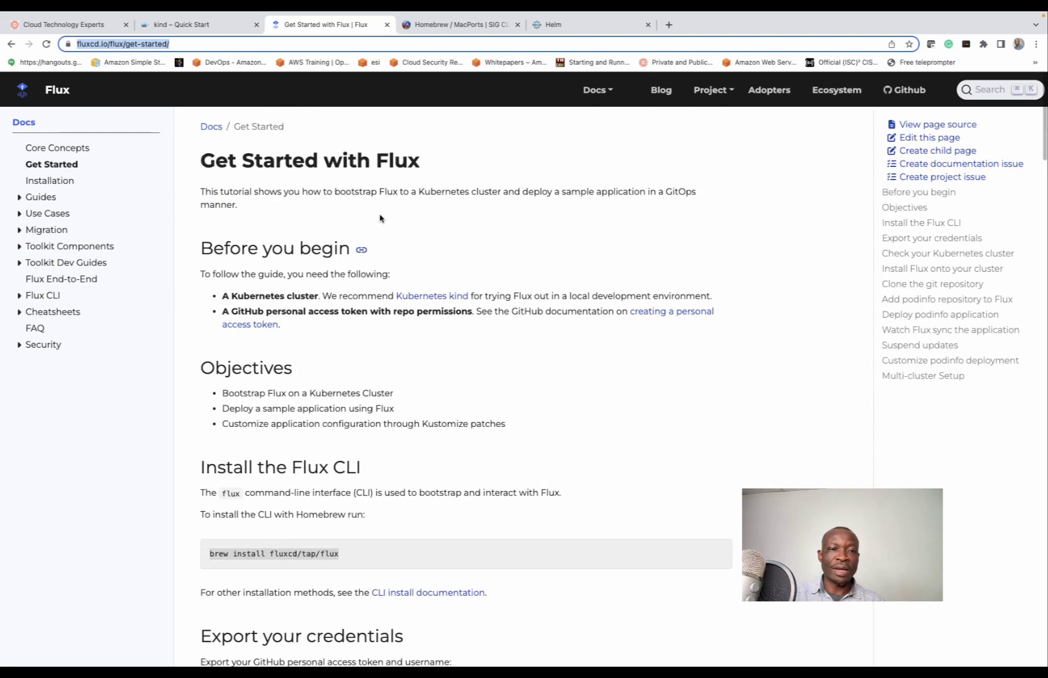
scroll(376, 217, "down", 4)
left_click(242, 312)
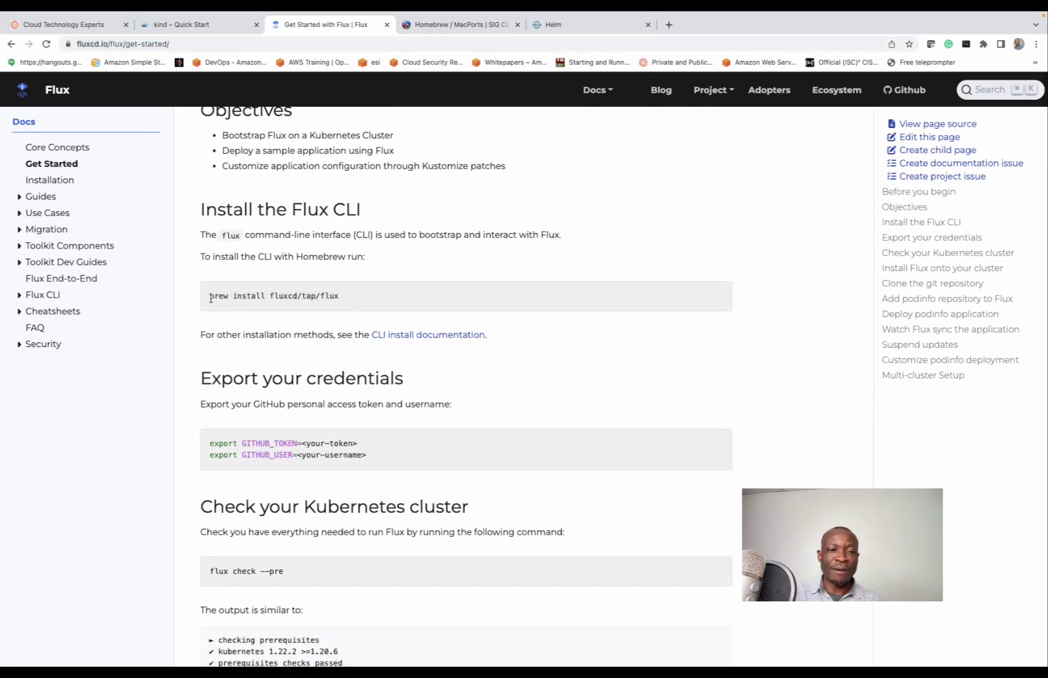
left_click_drag(209, 296, 319, 292)
left_click(344, 295)
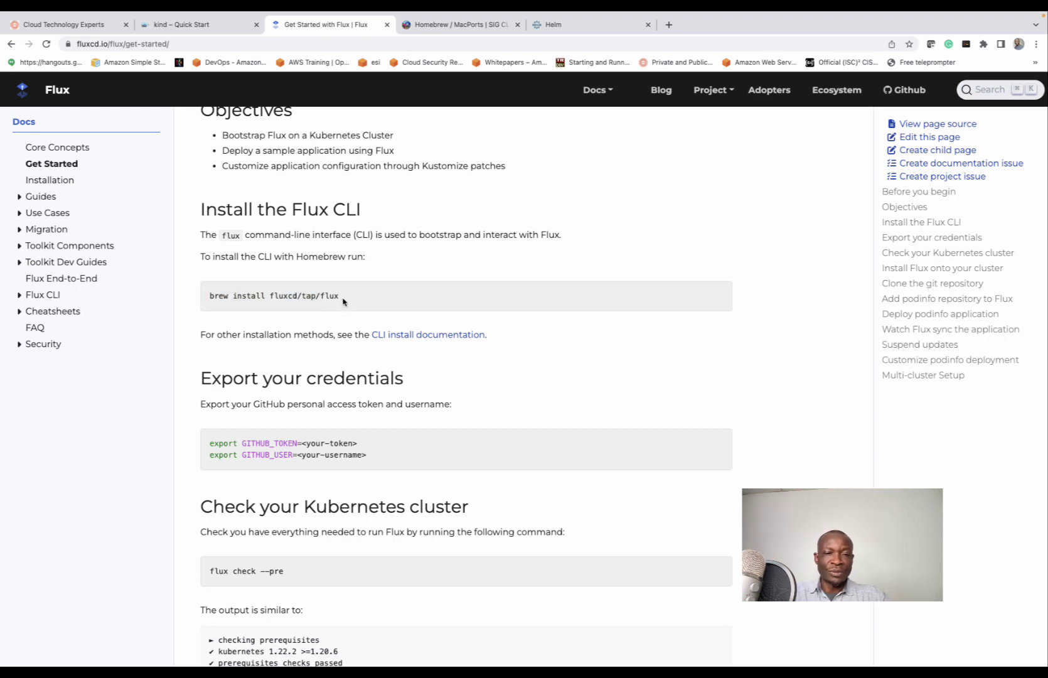
left_click_drag(222, 305, 217, 299)
key("super+c")
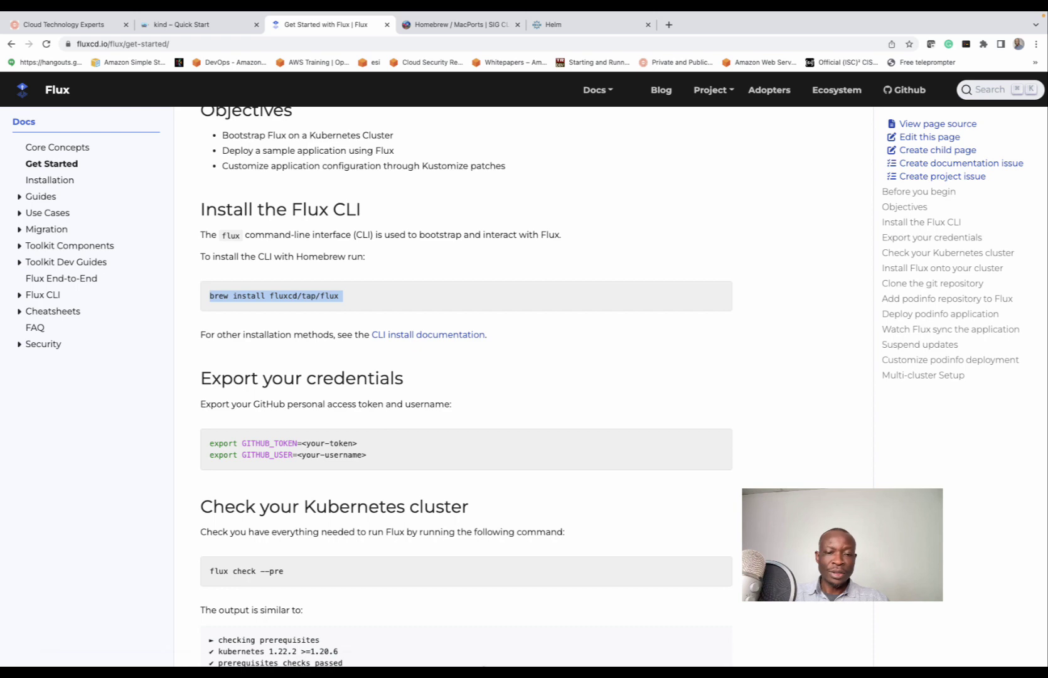
mouse_move(491, 657)
left_click(379, 643)
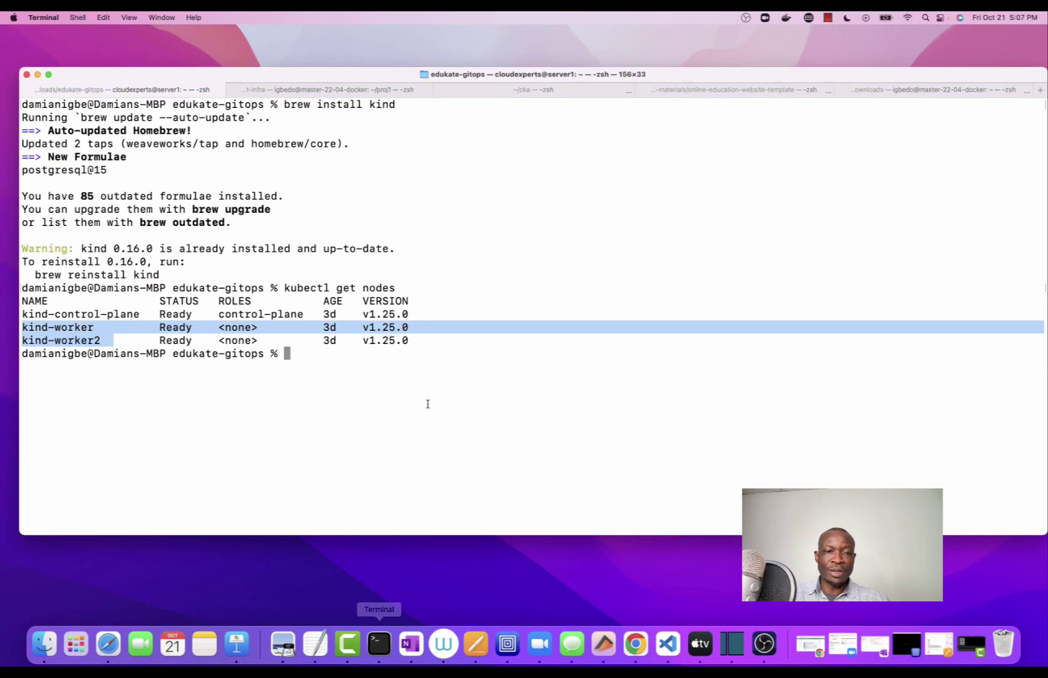
- Run the Flux CLI install, already installed, then run flux to show its usage help
key("super+v")
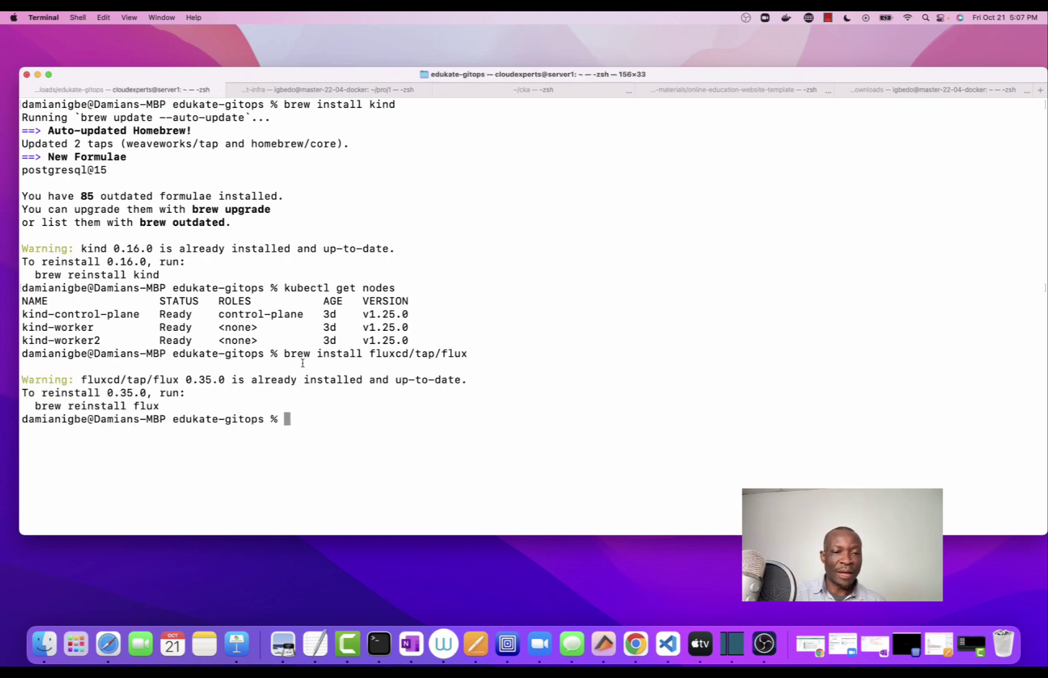
double_click(84, 376)
left_click(363, 408)
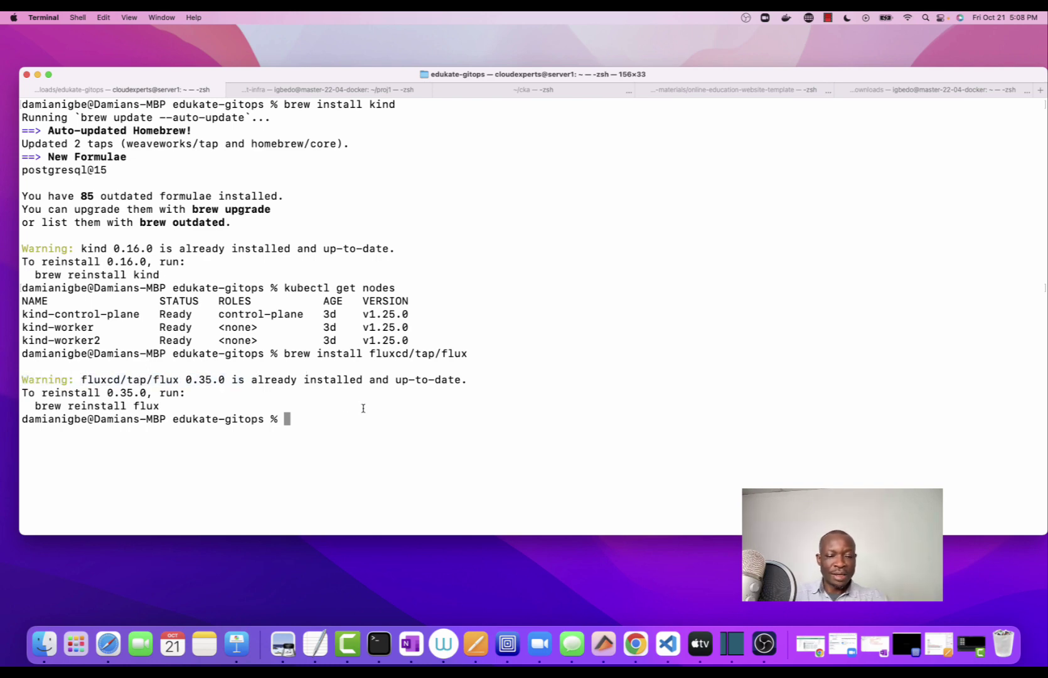
type("flux")
key("Return")
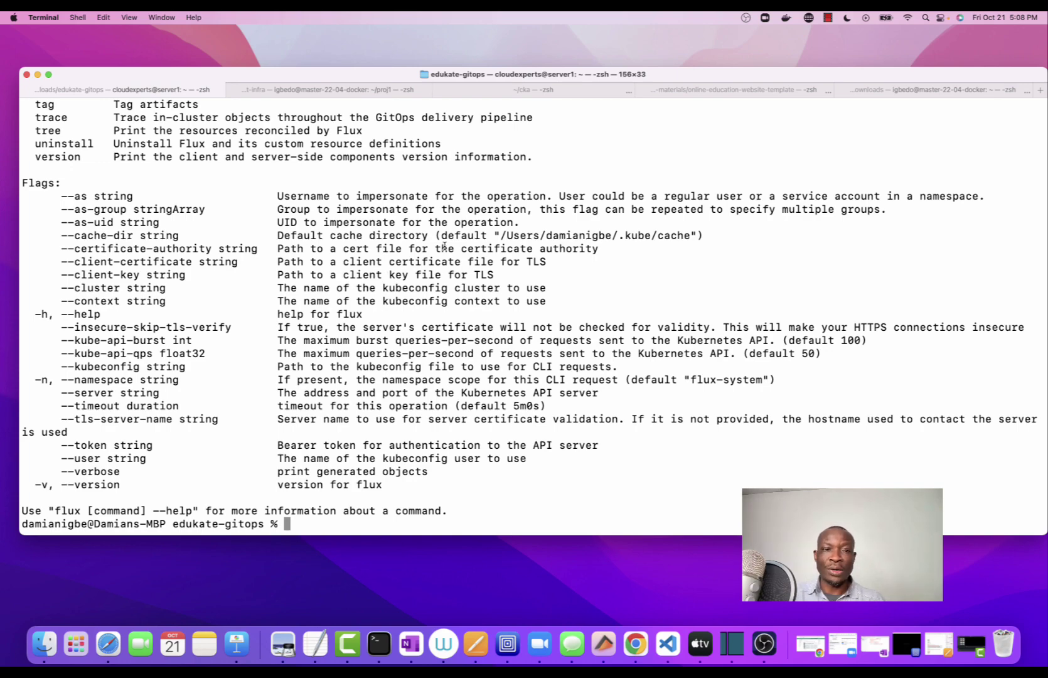
- Copy and run the flux check --pre example, passing against Kubernetes 1.25.0
scroll(445, 246, "up", 15)
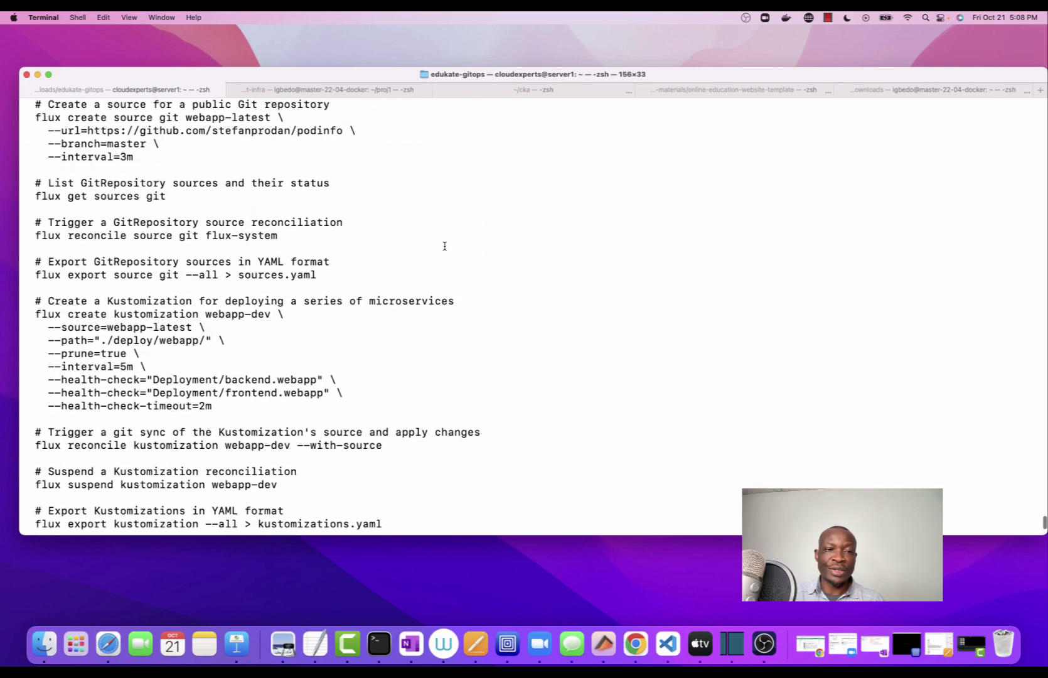
scroll(445, 246, "up", 3)
scroll(444, 246, "up", 9)
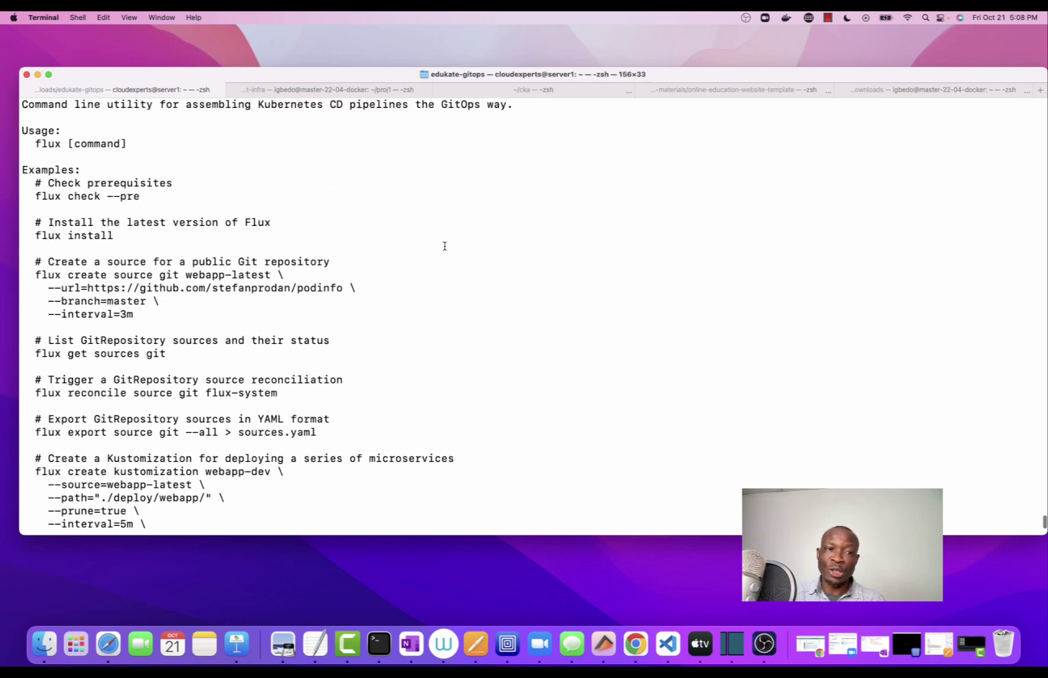
scroll(444, 246, "up", 5)
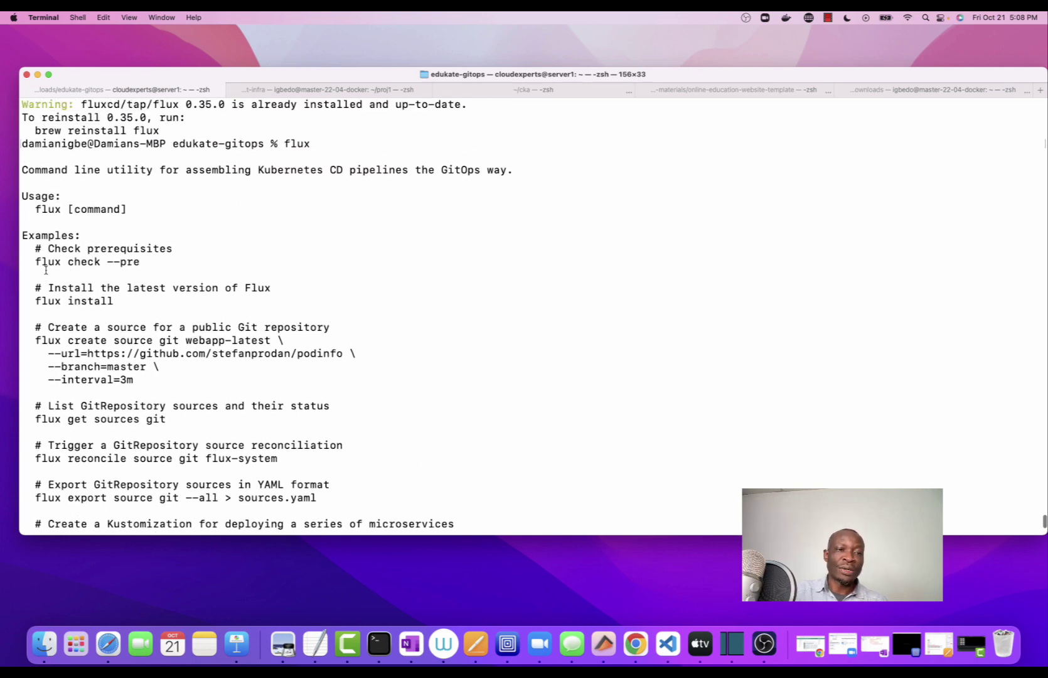
left_click_drag(37, 263, 162, 266)
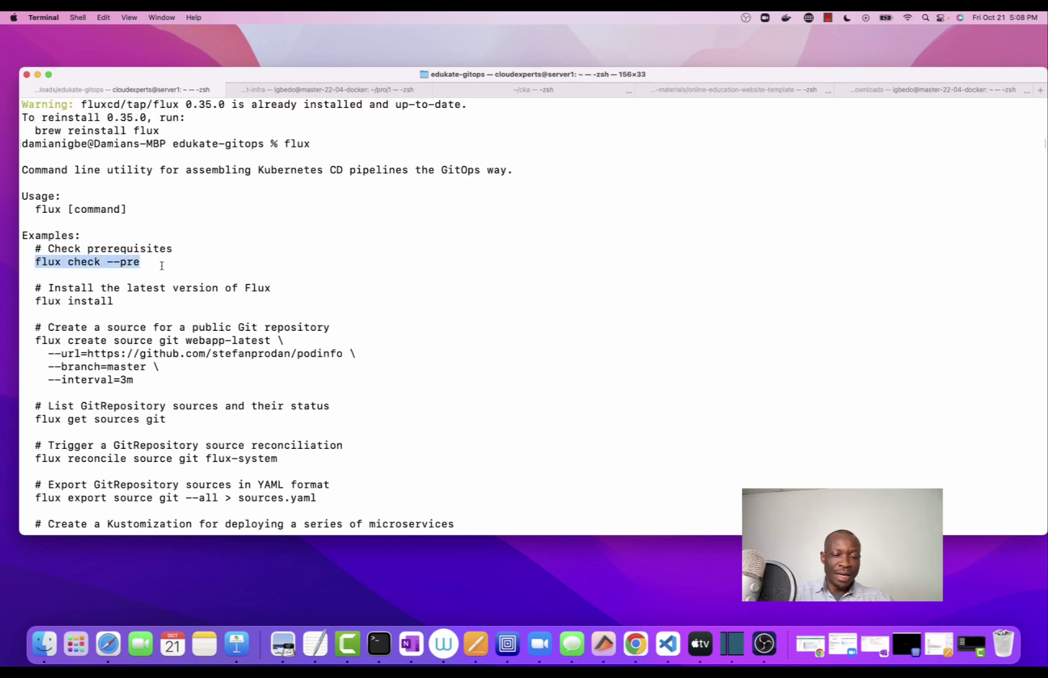
key("super+c")
key("super+v")
key("Return")
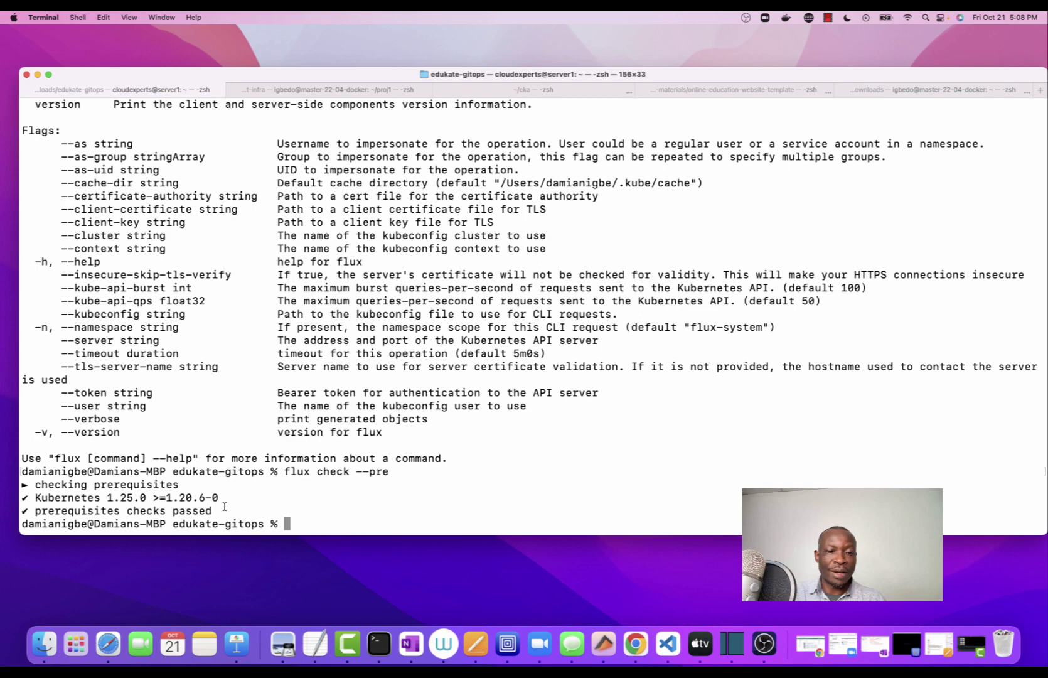
left_click_drag(224, 510, 31, 511)
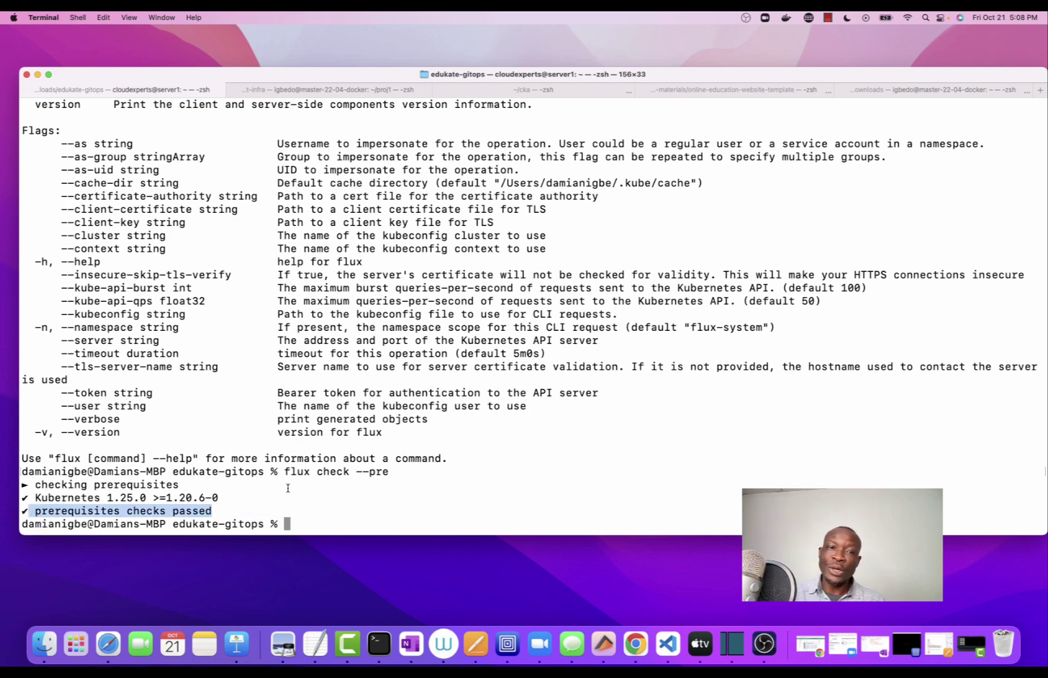
left_click(621, 563)
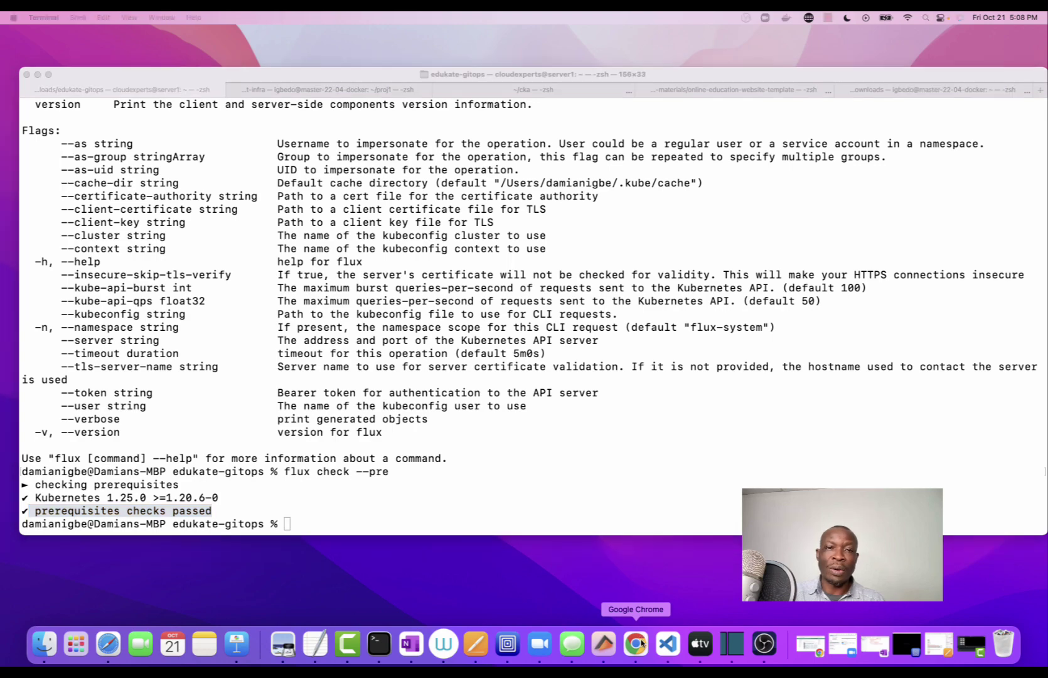
- Select and copy brew install kustomize from the Kustomize Homebrew / MacPorts page
left_click(636, 644)
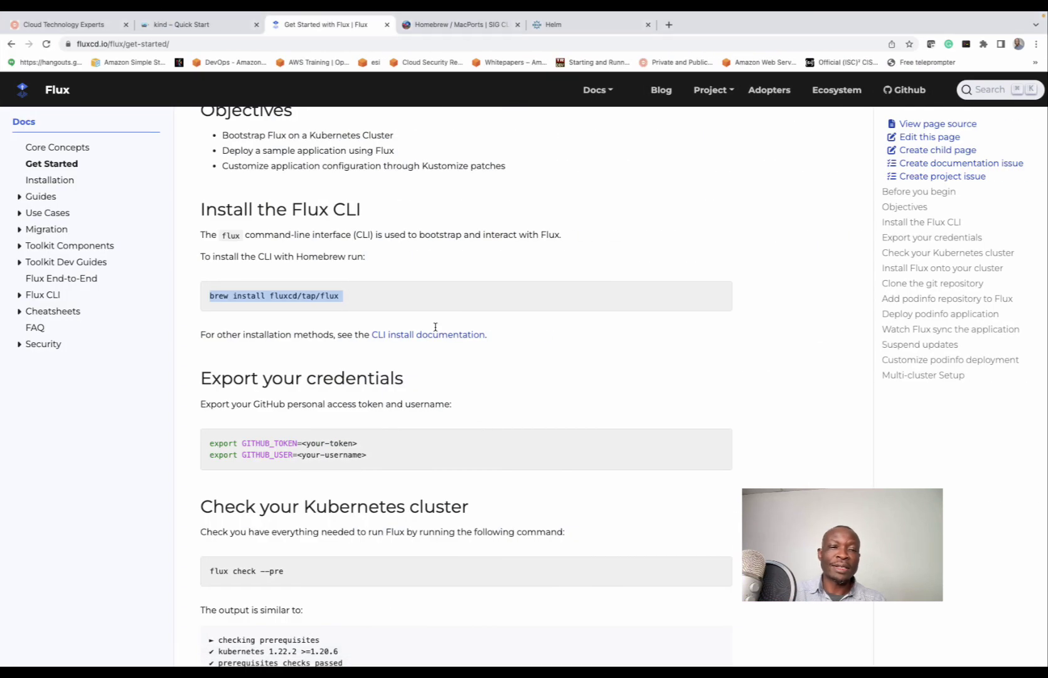
left_click(455, 25)
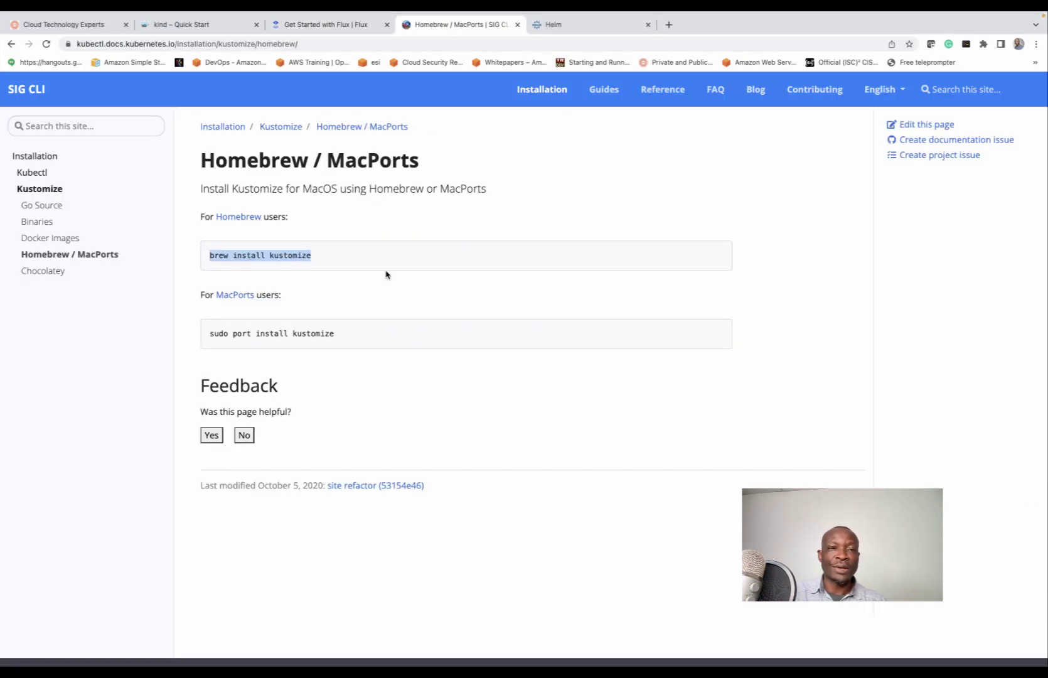
left_click(323, 179)
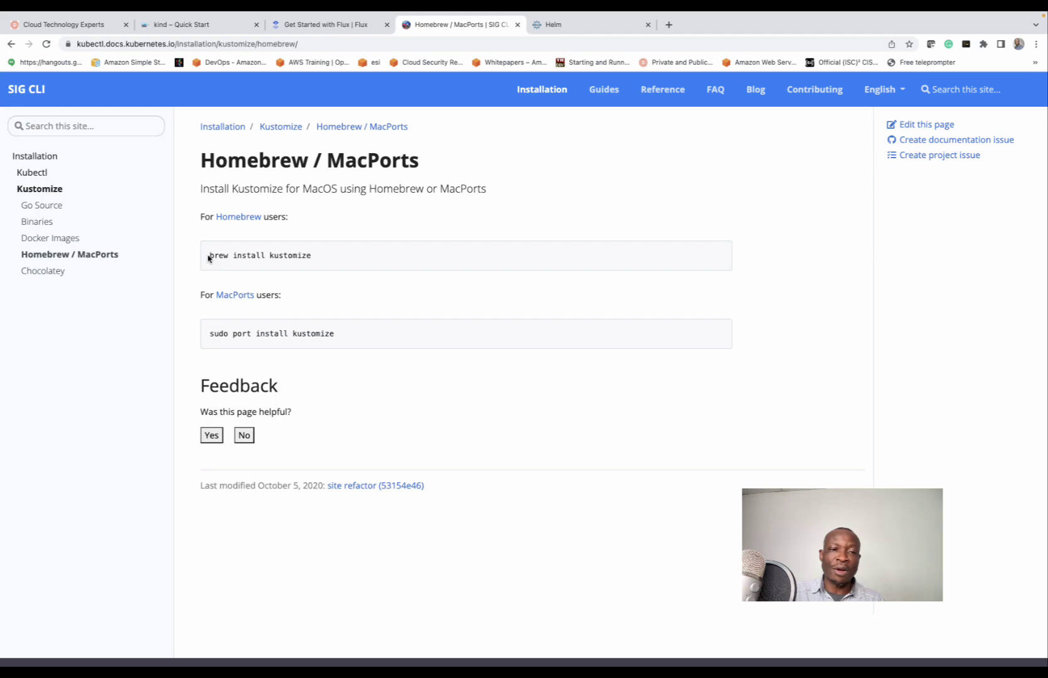
left_click_drag(212, 255, 318, 268)
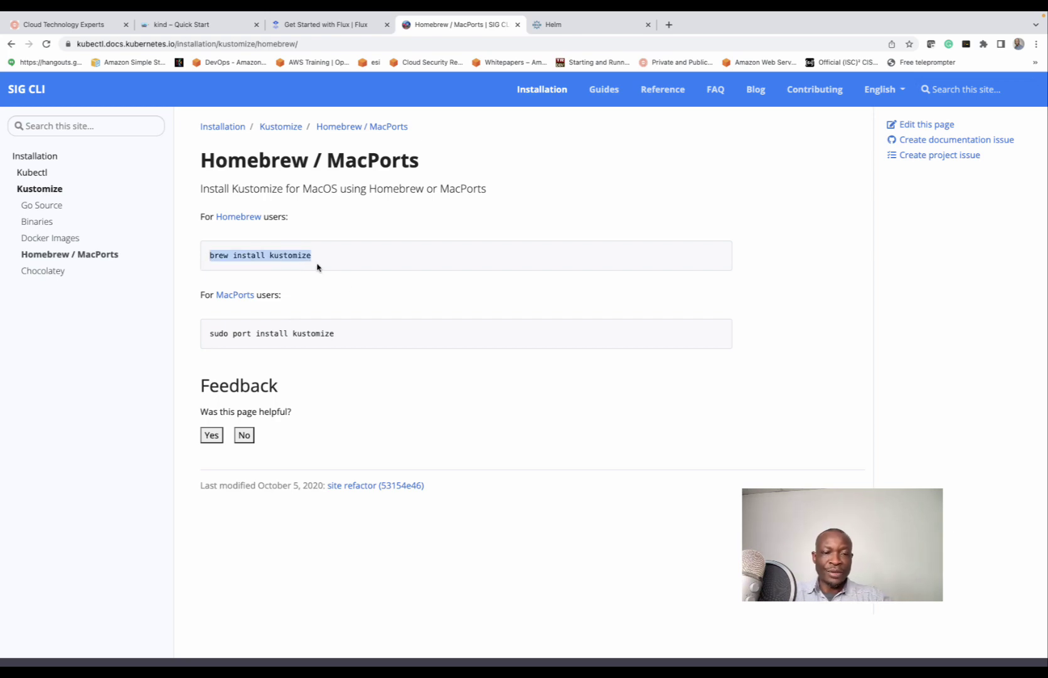
mouse_move(444, 647)
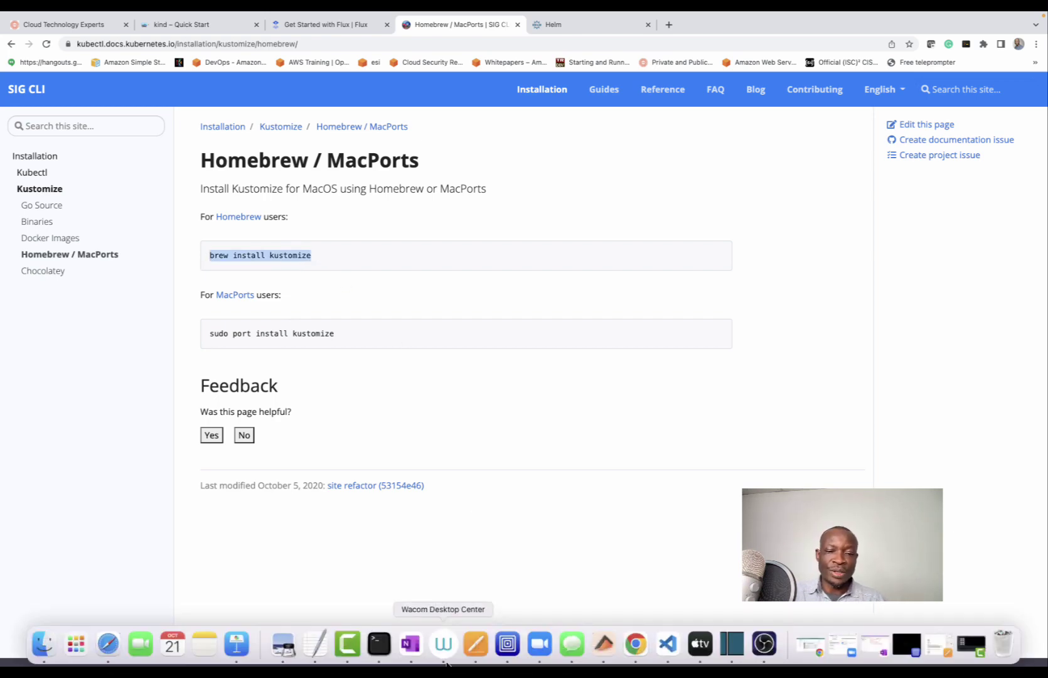
left_click(380, 645)
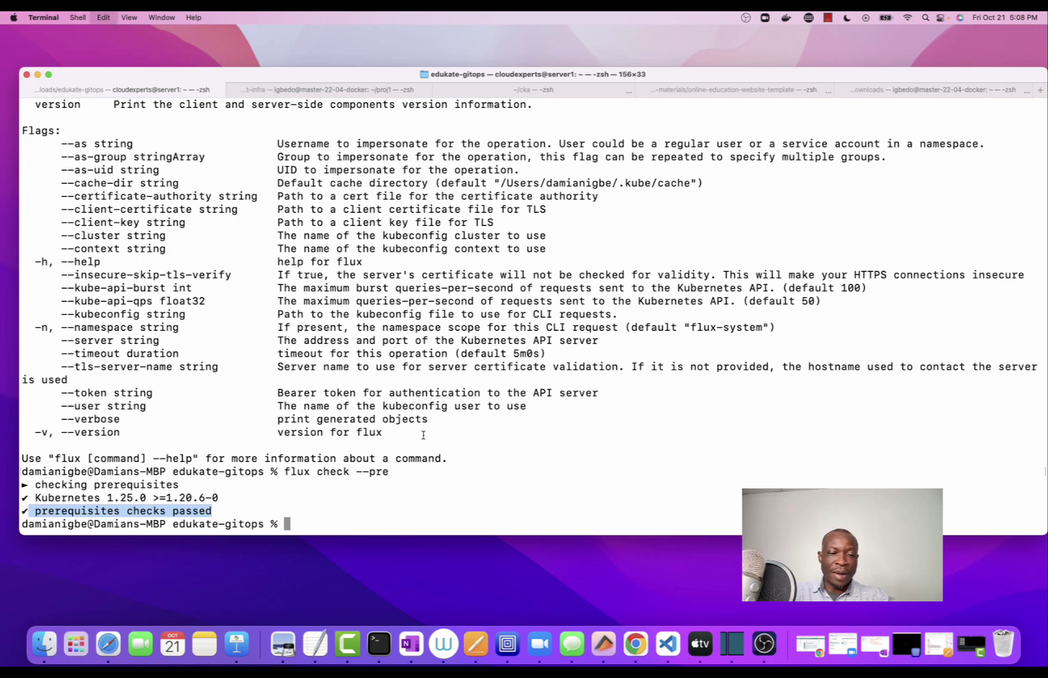
- Run brew install kustomize, confirming kustomize 4.5.7 is already installed
key("super+v")
key("Return")
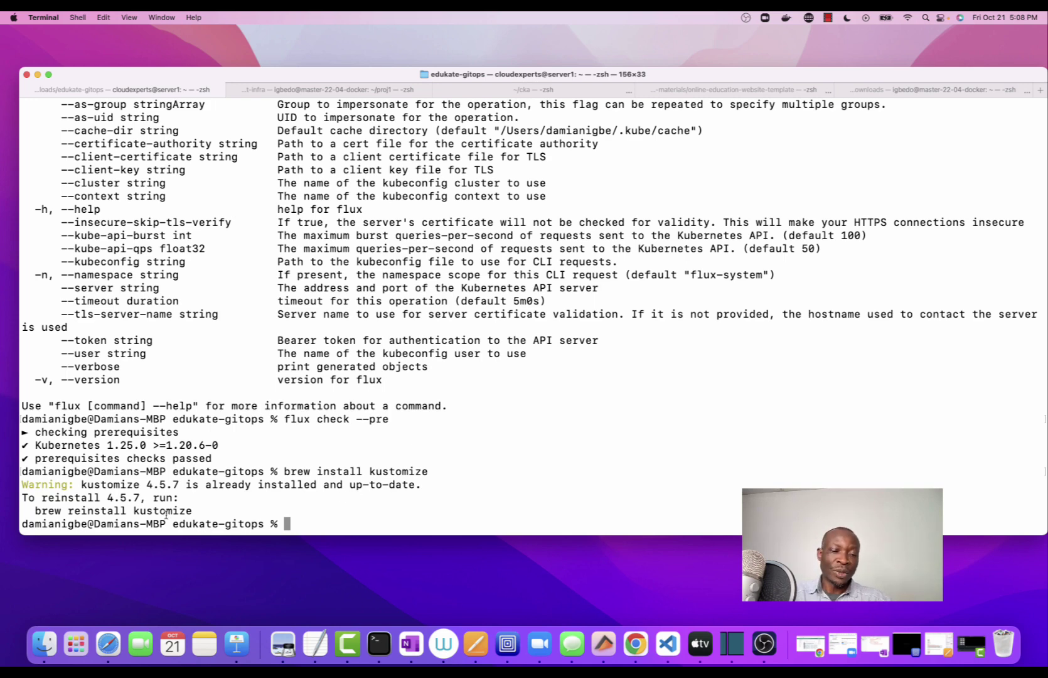
left_click_drag(82, 484, 180, 484)
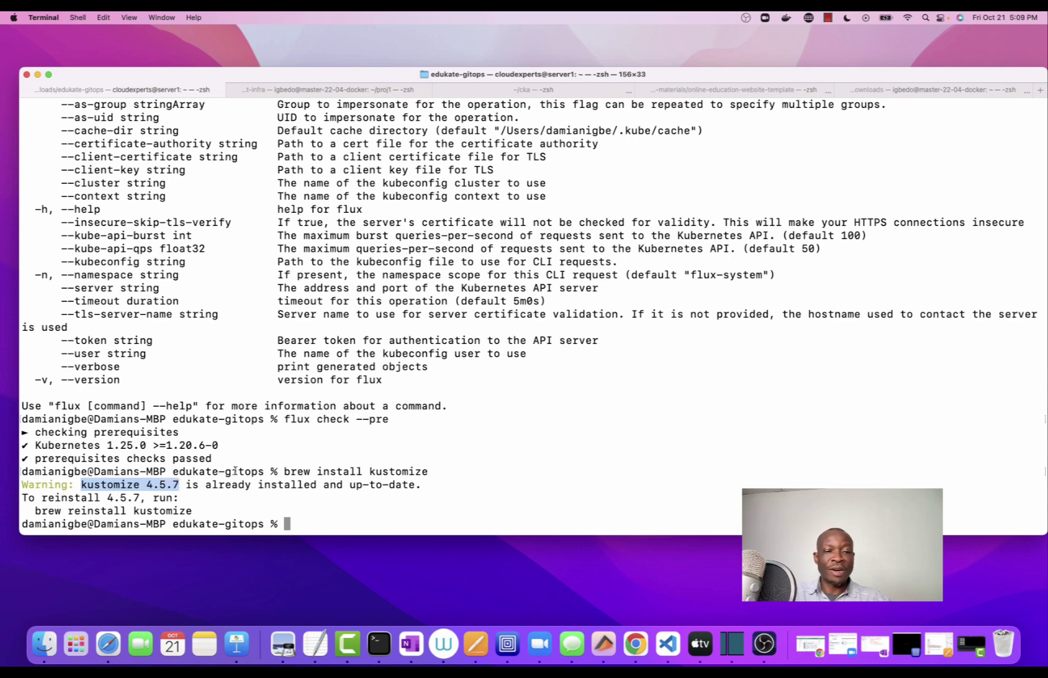
- Run kustomize to confirm it works and prints its usage help
type("k")
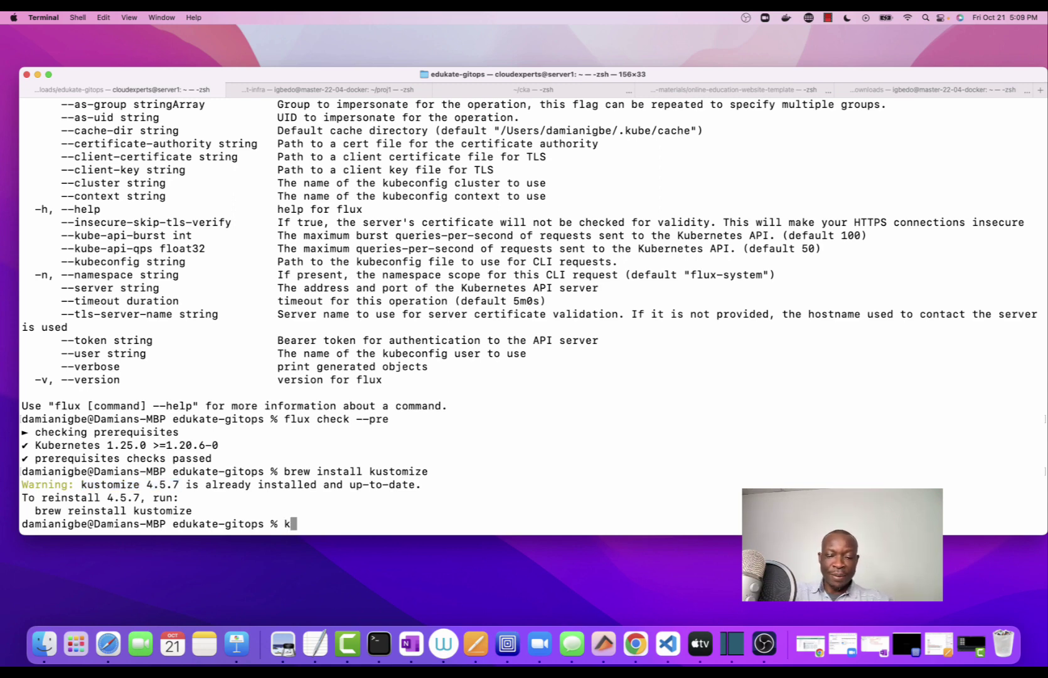
type("ustomz")
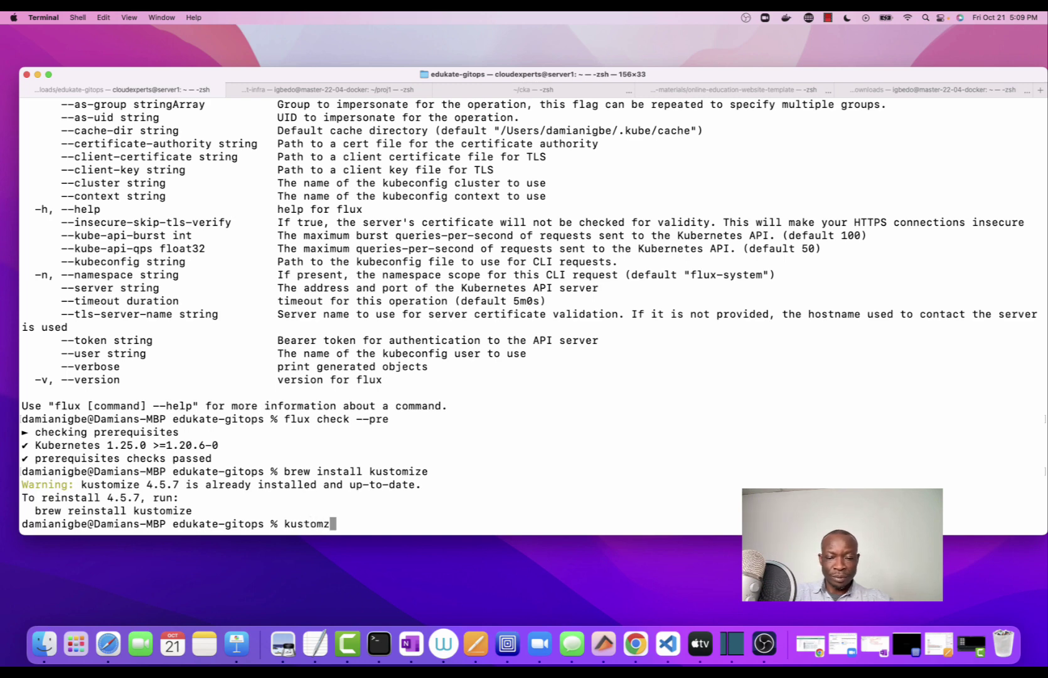
key("BackSpace")
type("ize")
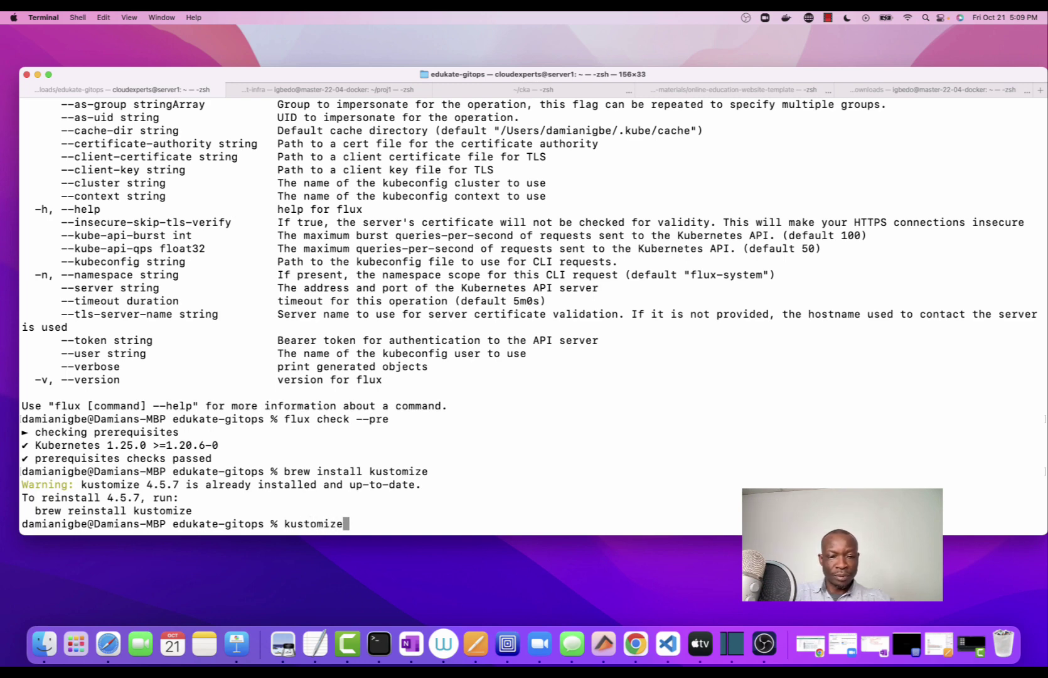
key("Return")
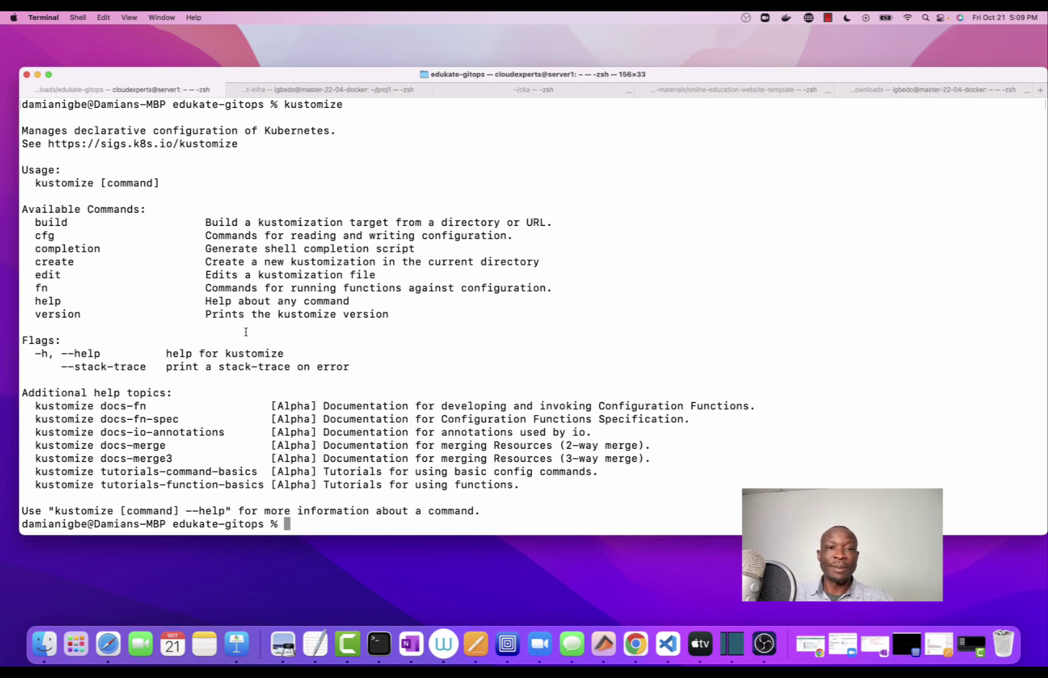
left_click(637, 643)
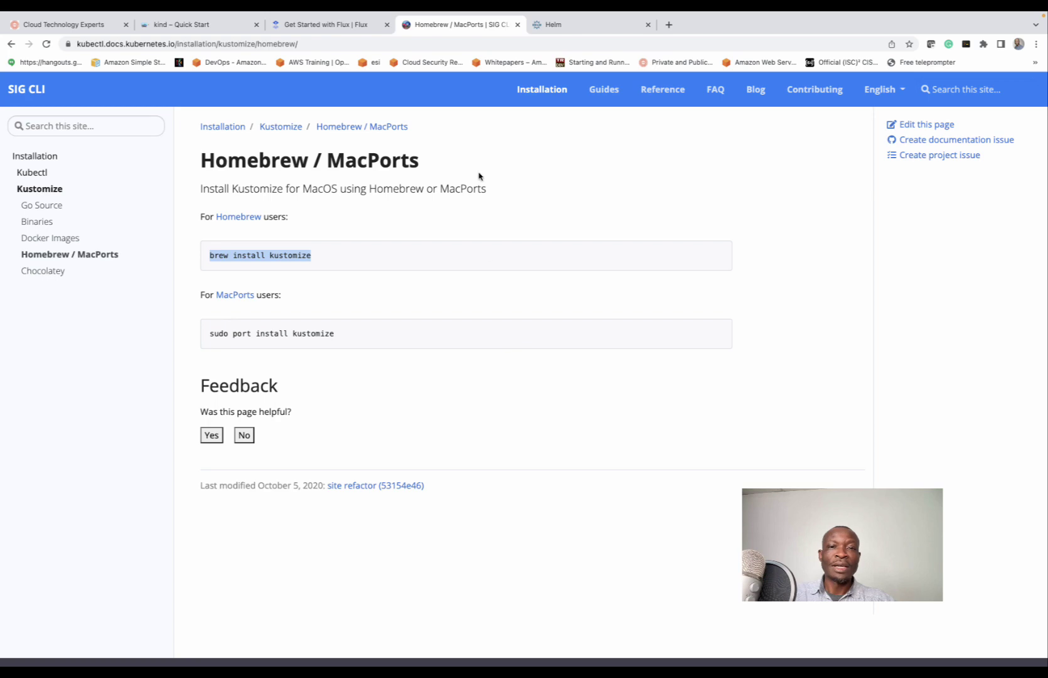
- Copy brew install helm from the Helm website's 'Get Helm!' section
left_click(559, 25)
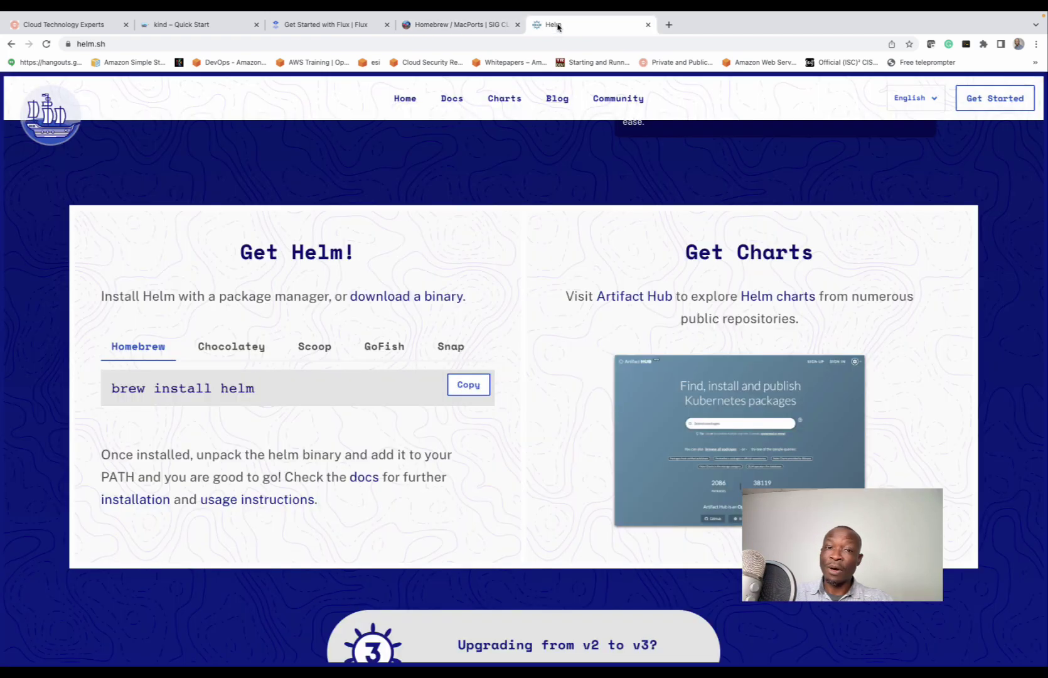
scroll(455, 302, "up", 10)
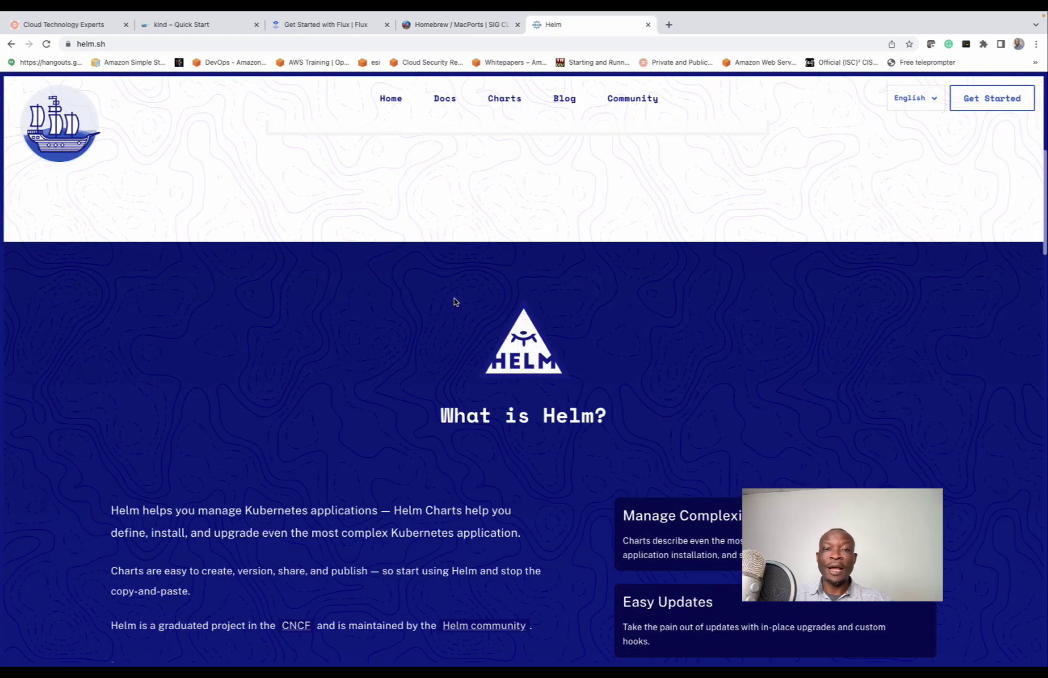
scroll(454, 299, "up", 5)
scroll(456, 300, "down", 9)
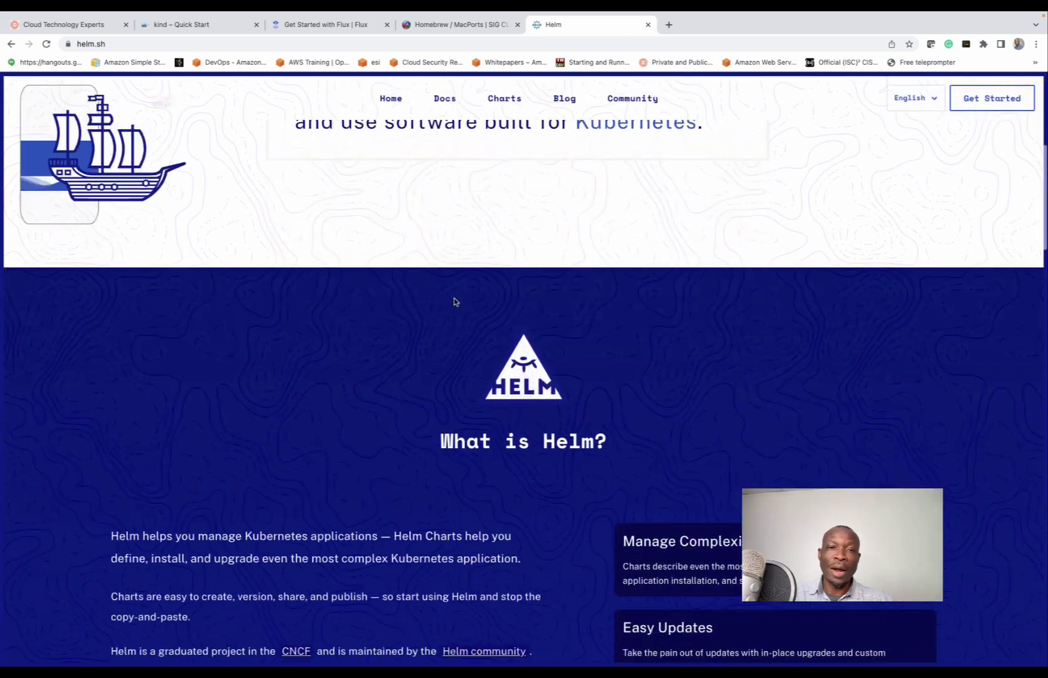
scroll(455, 301, "down", 2)
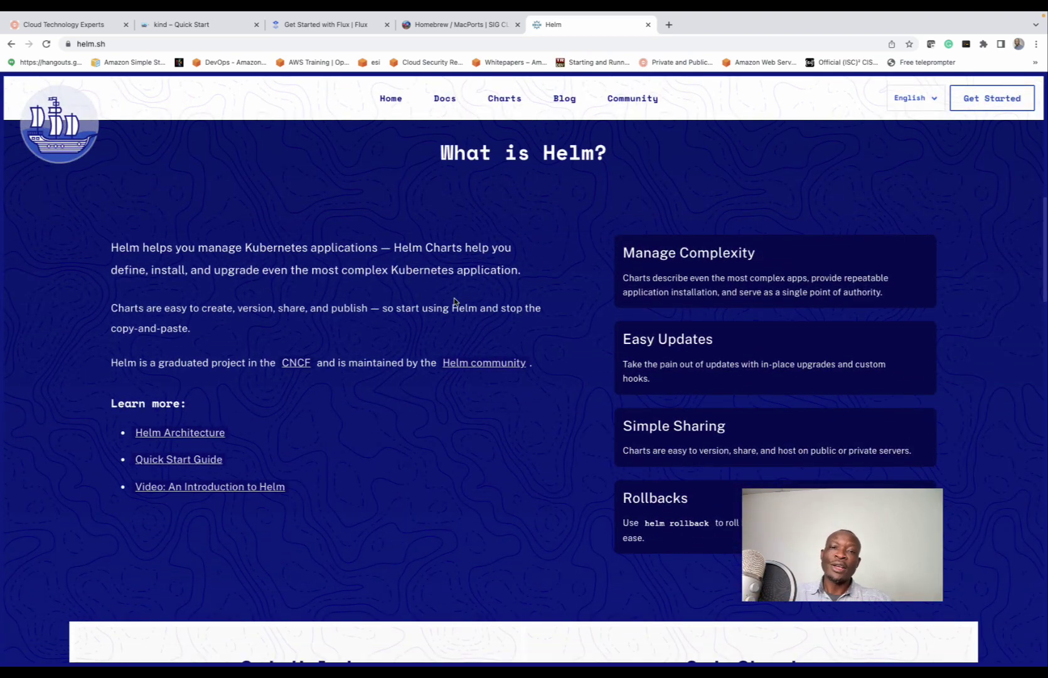
scroll(462, 308, "down", 8)
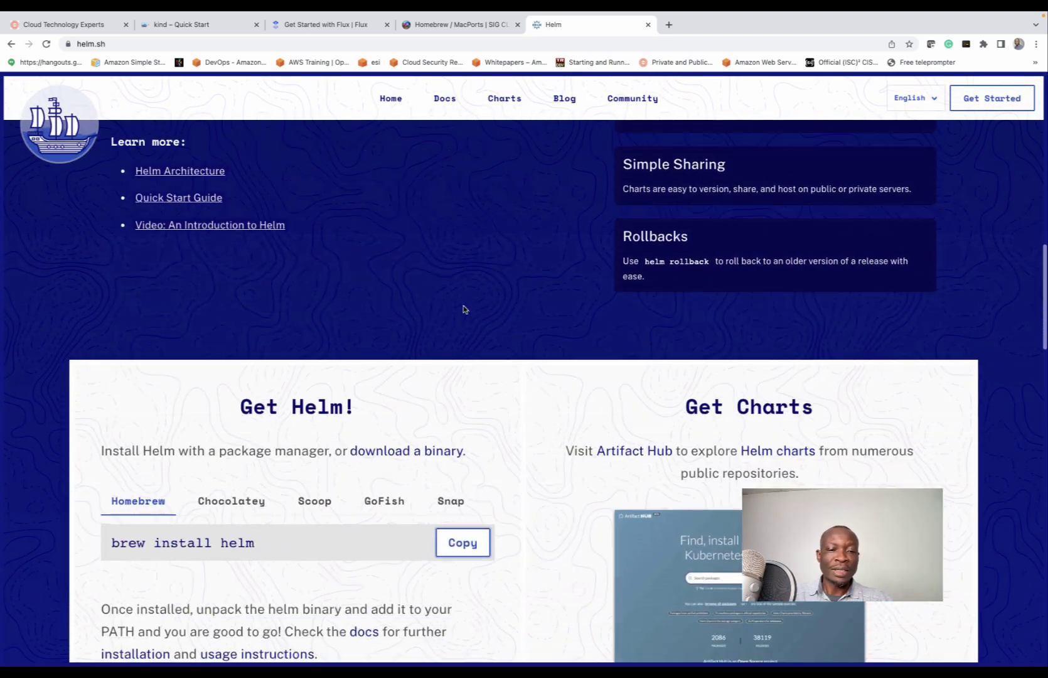
scroll(464, 309, "down", 1)
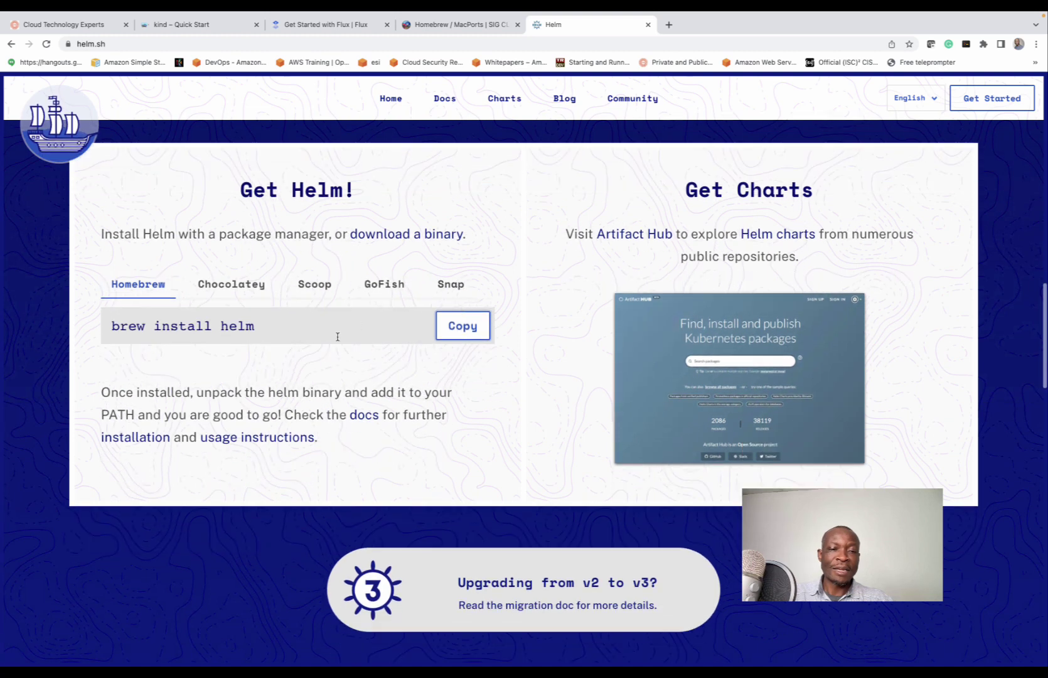
left_click(452, 334)
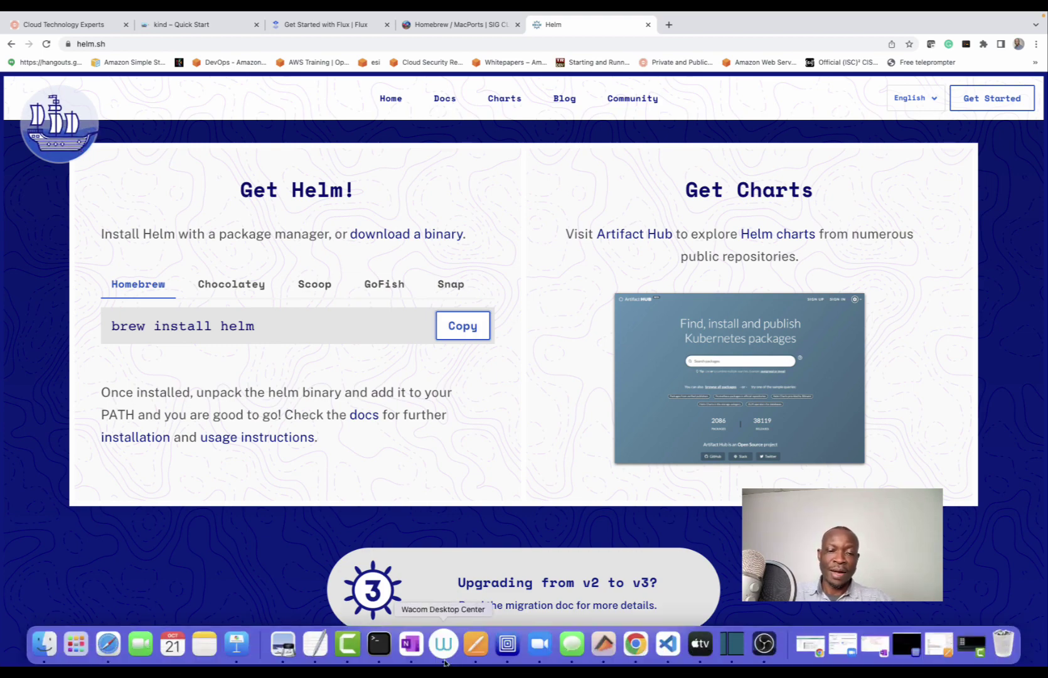
left_click(373, 649)
- Run brew install helm (3.10.1 already installed), then run helm to print its usage help
key("super+v")
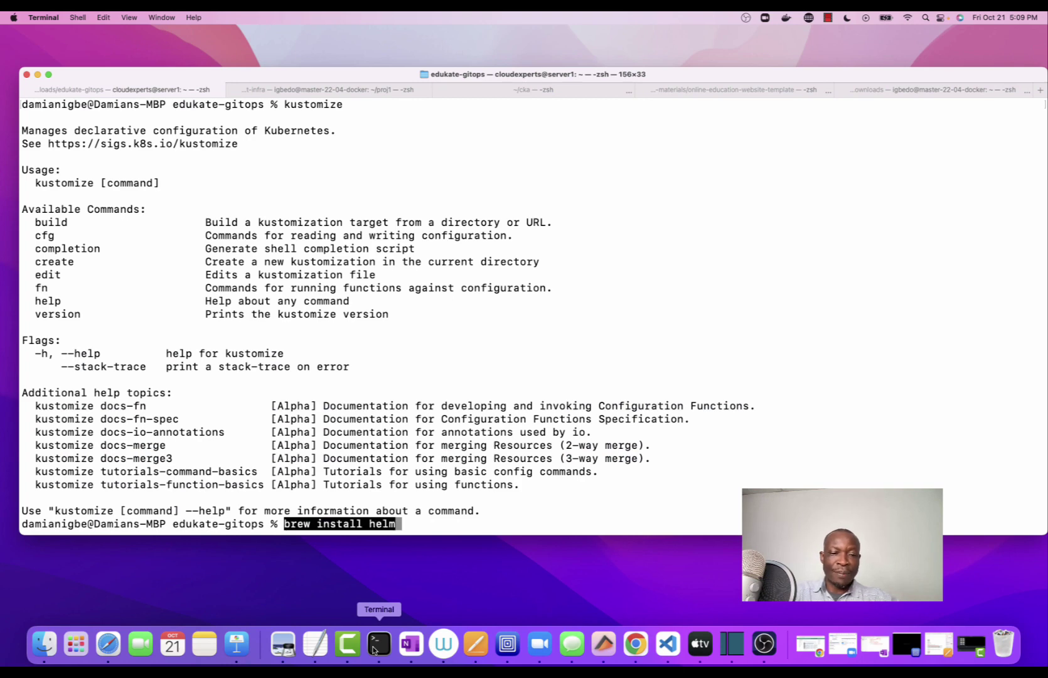
key("Return")
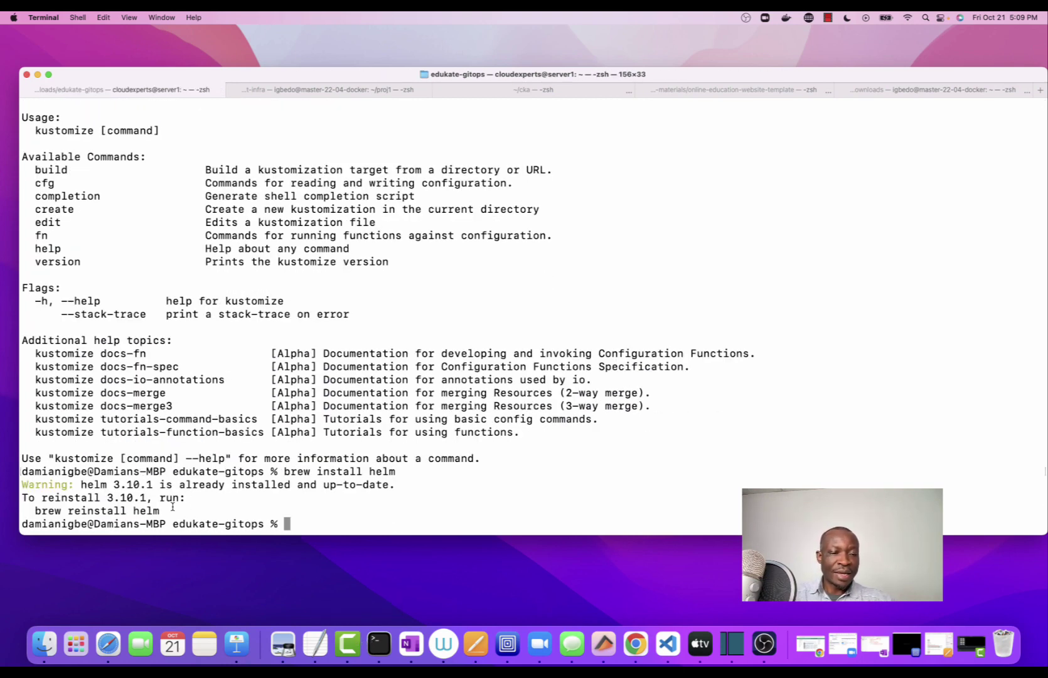
left_click_drag(172, 506, 16, 497)
left_click(16, 498)
type("h")
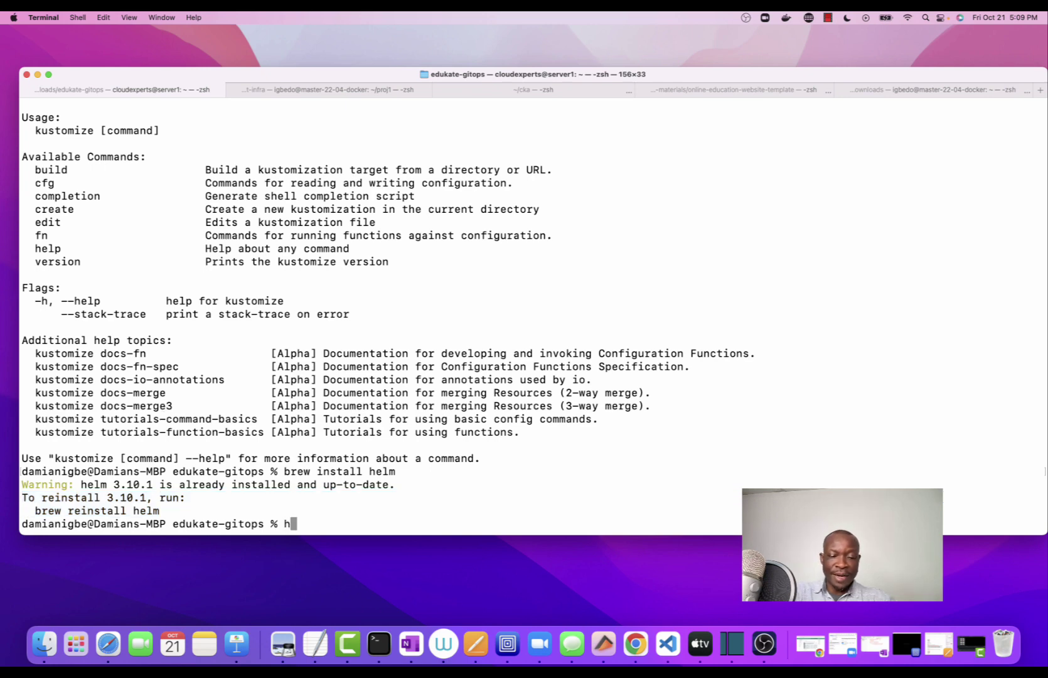
type("elm")
key("Return")
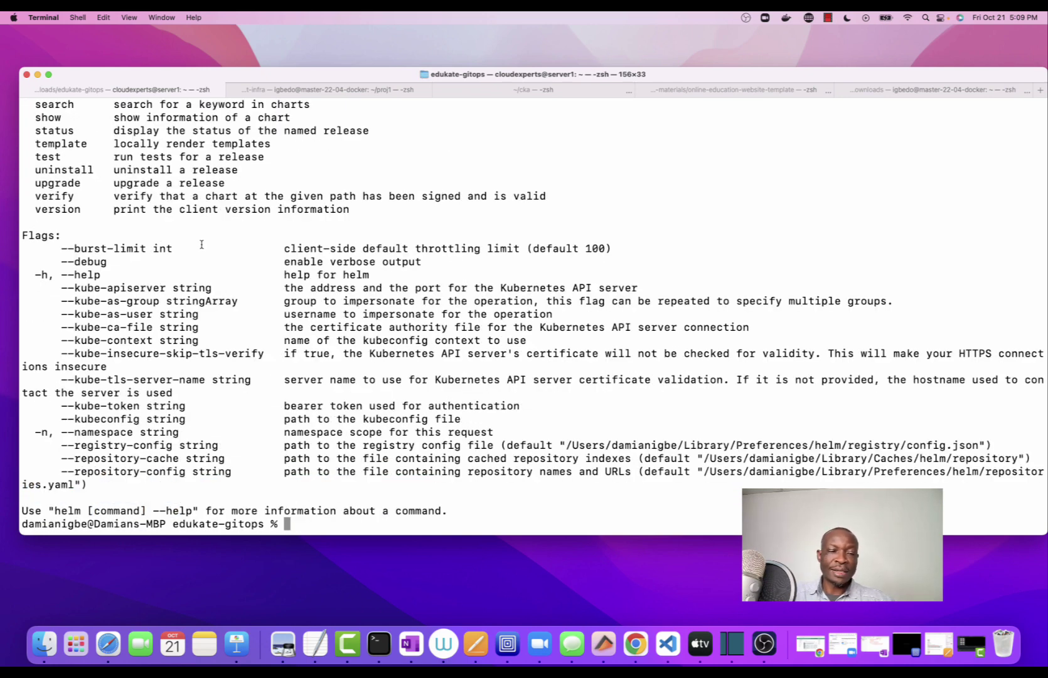